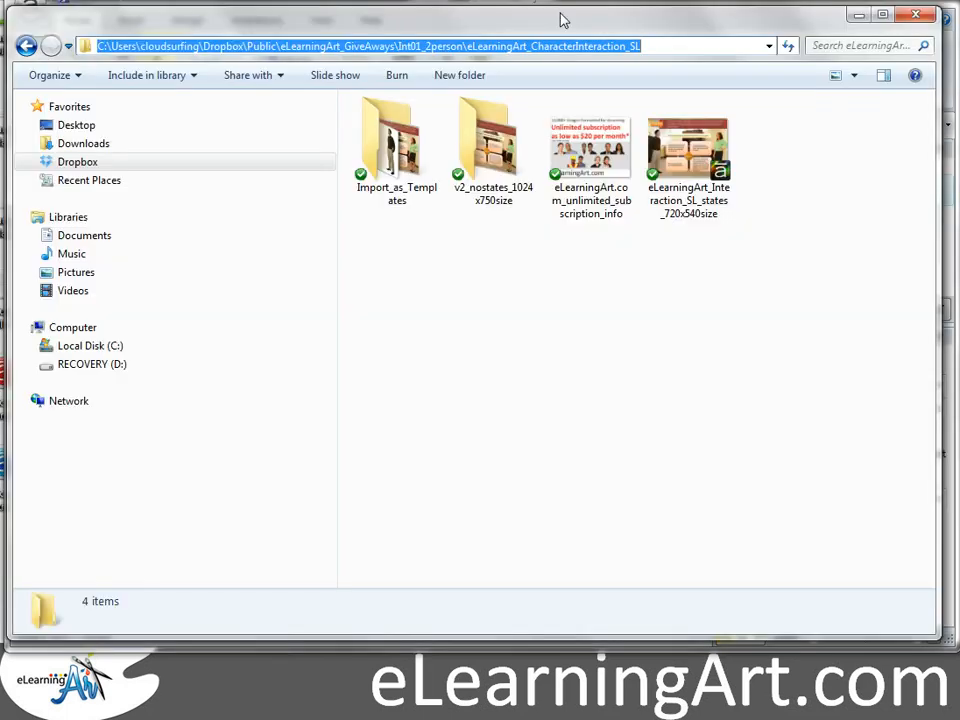
Step: Open the Import_as_Templates folder in Explorer
click(739, 287)
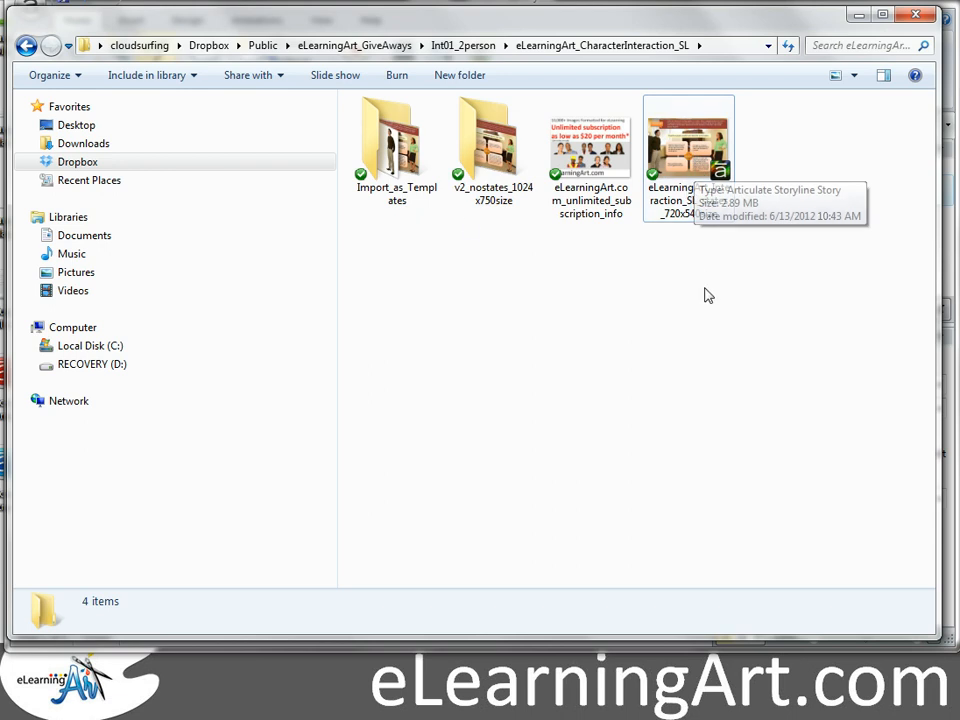
click(391, 150)
double_click(391, 150)
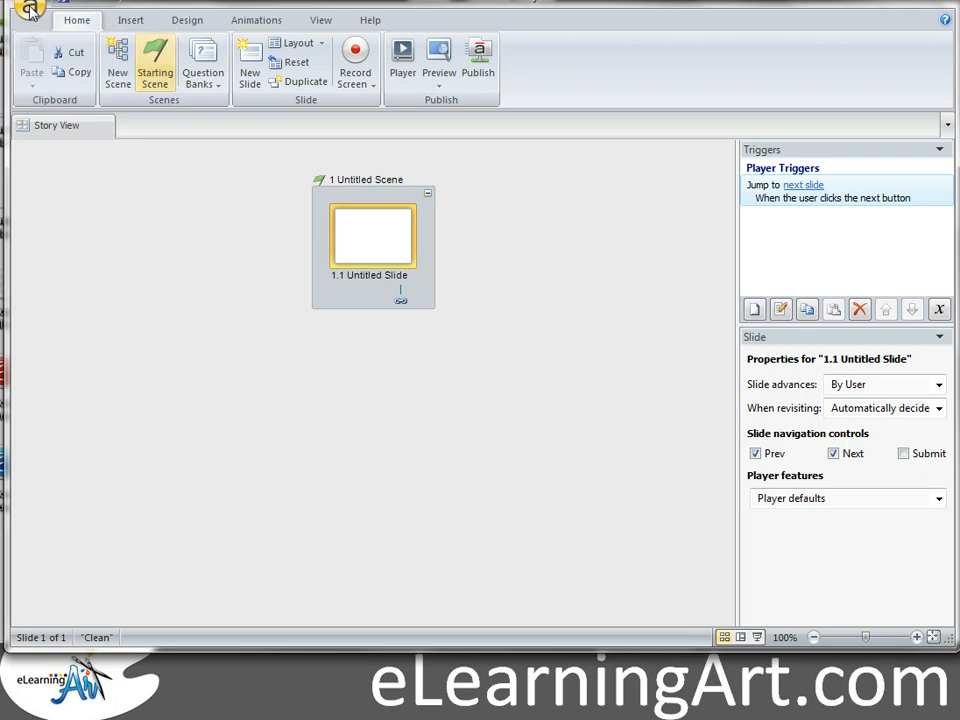
click(30, 10)
click(62, 203)
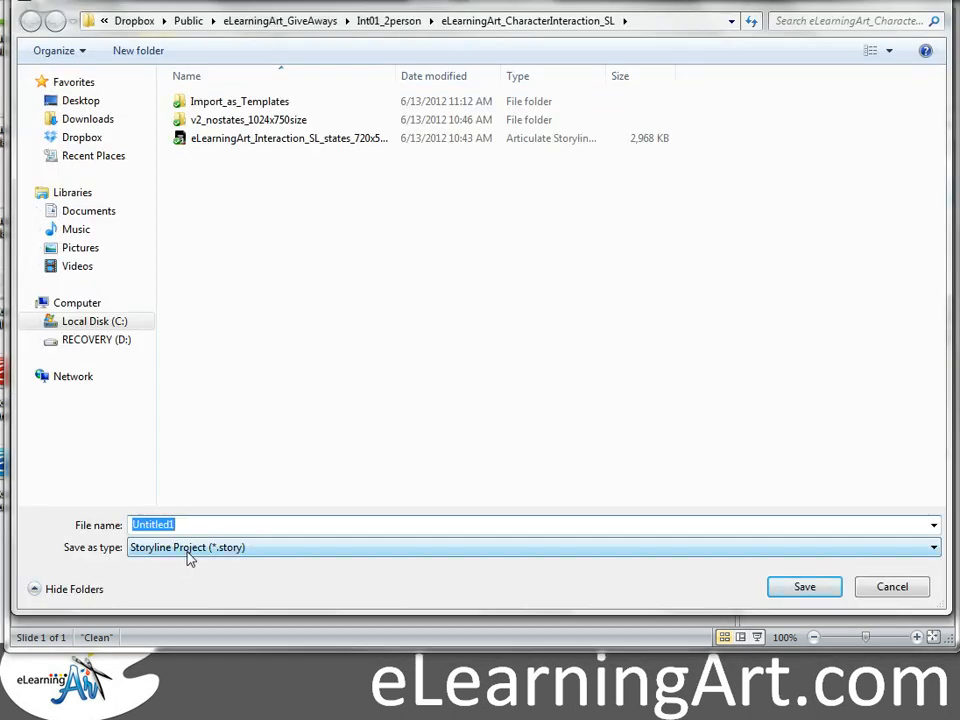
click(304, 549)
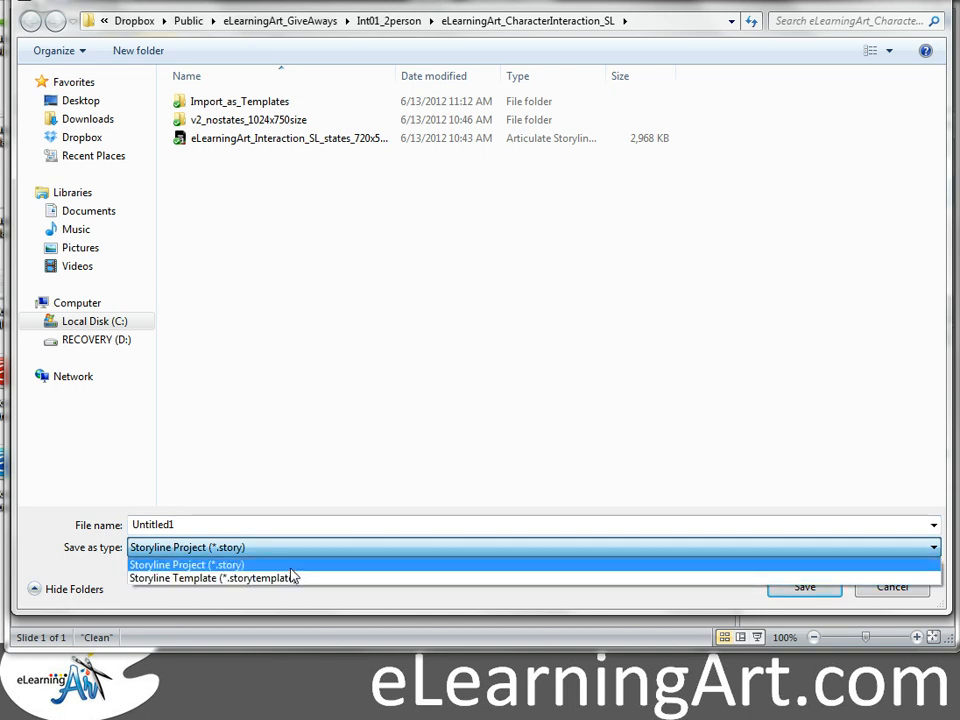
click(349, 607)
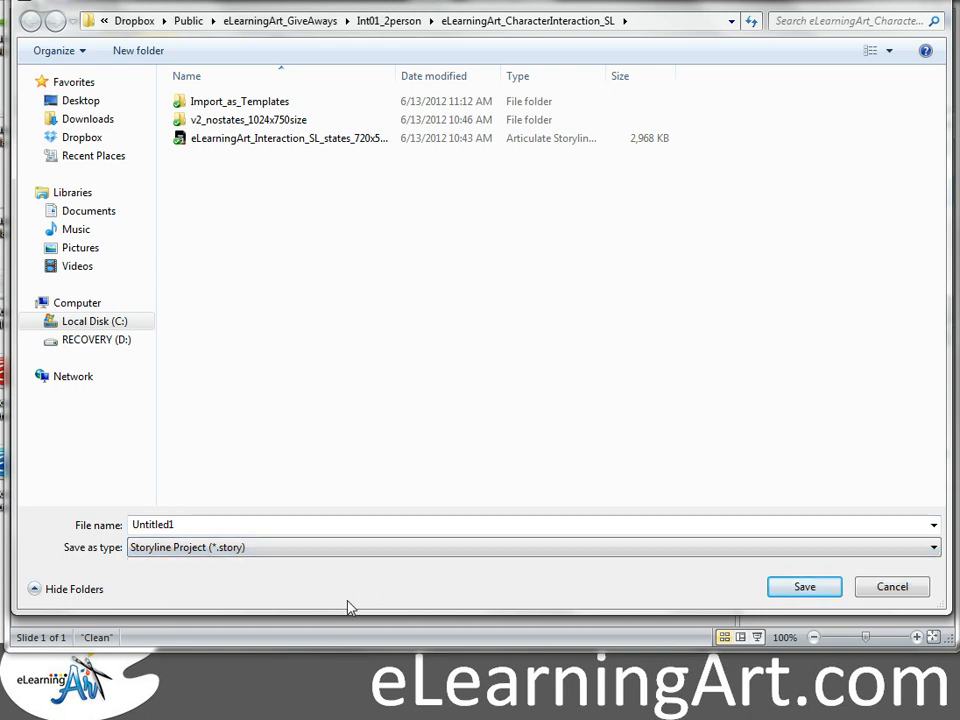
click(879, 588)
click(551, 249)
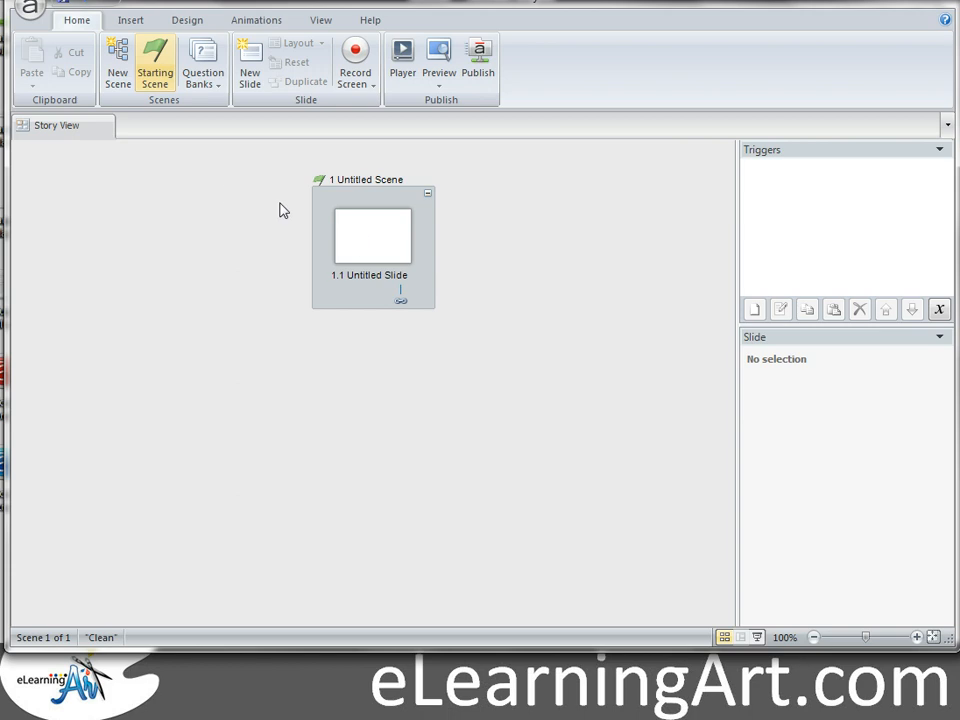
Step: After slide 1.1, import the Scenario 1 and More Information slides from eLearningArt_Interaction_Template
click(373, 242)
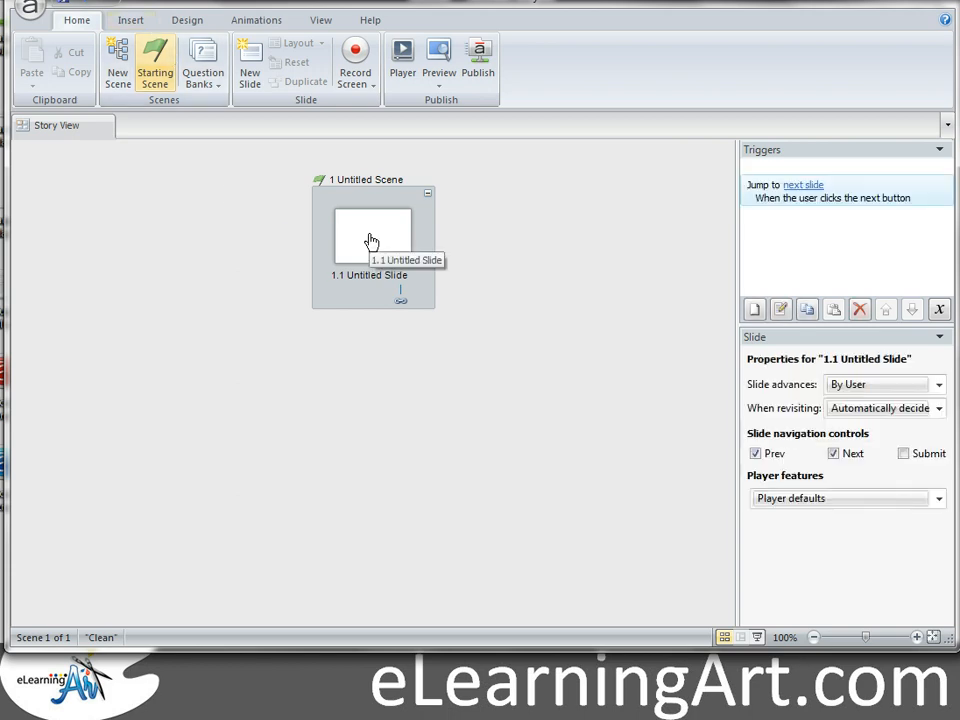
click(250, 62)
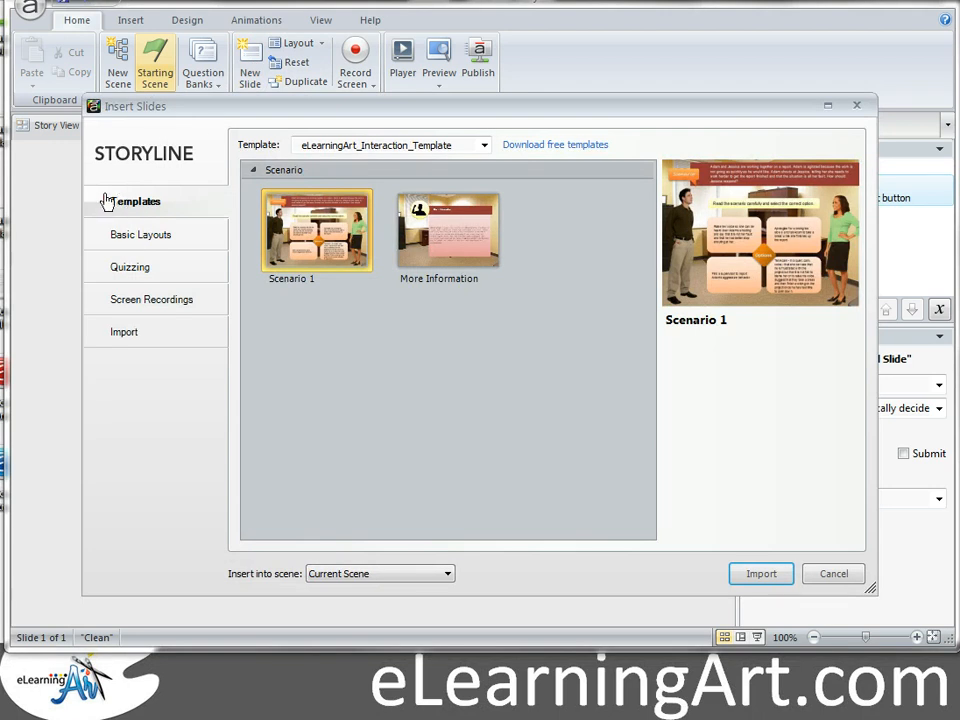
click(485, 146)
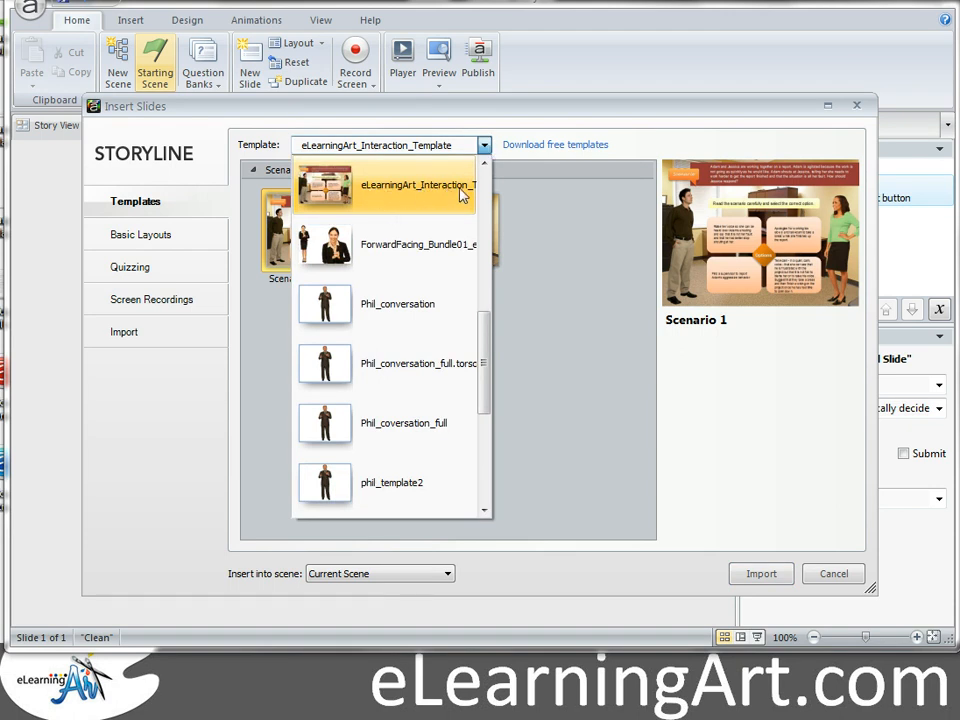
click(540, 214)
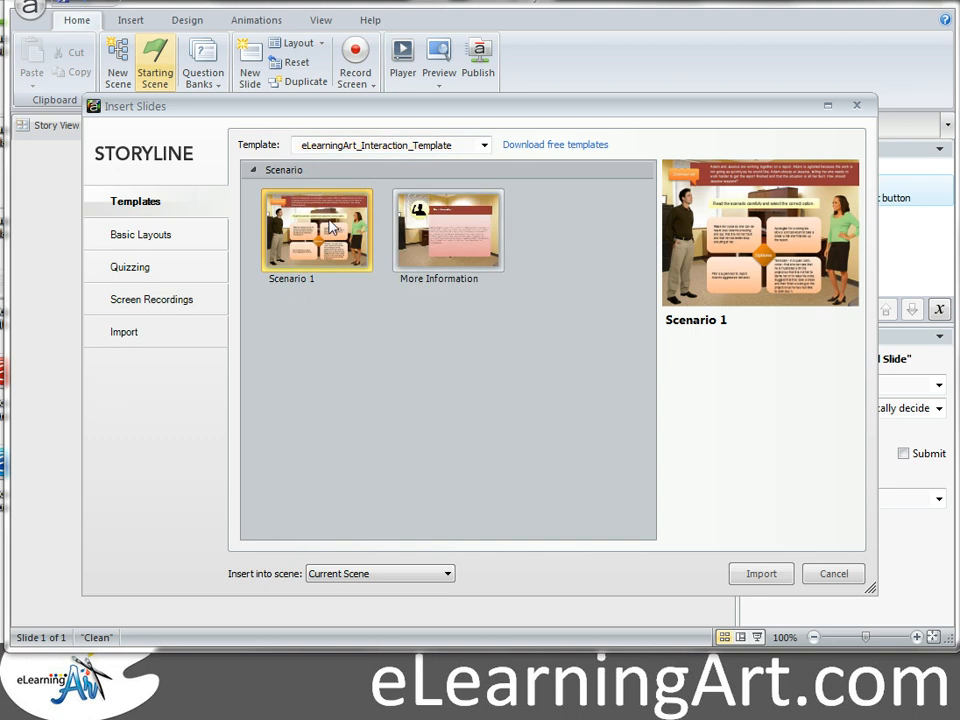
click(450, 231)
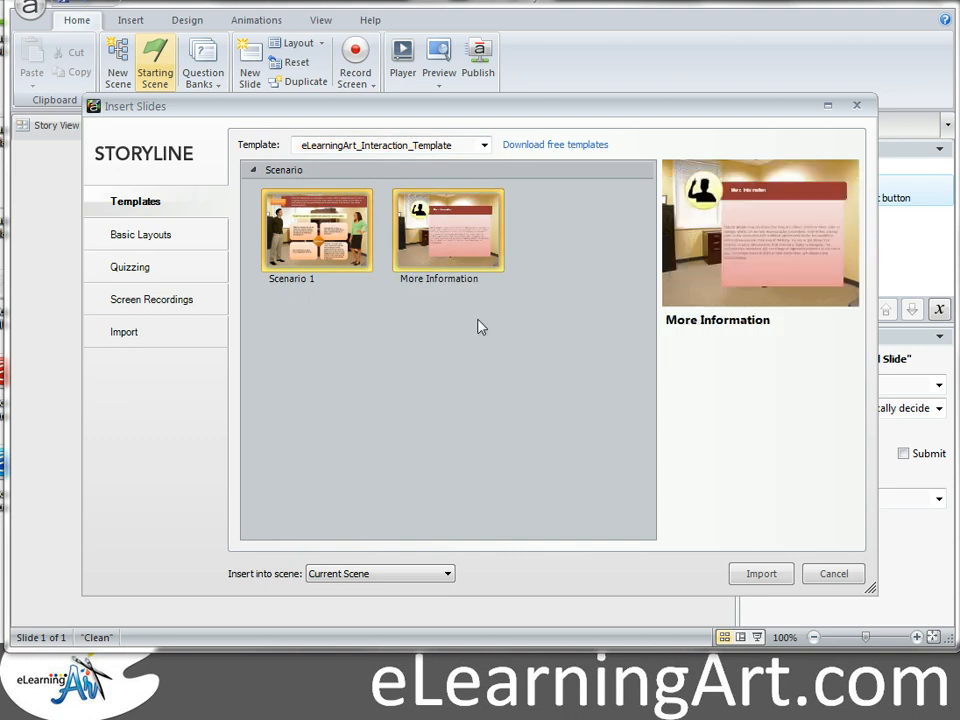
click(760, 574)
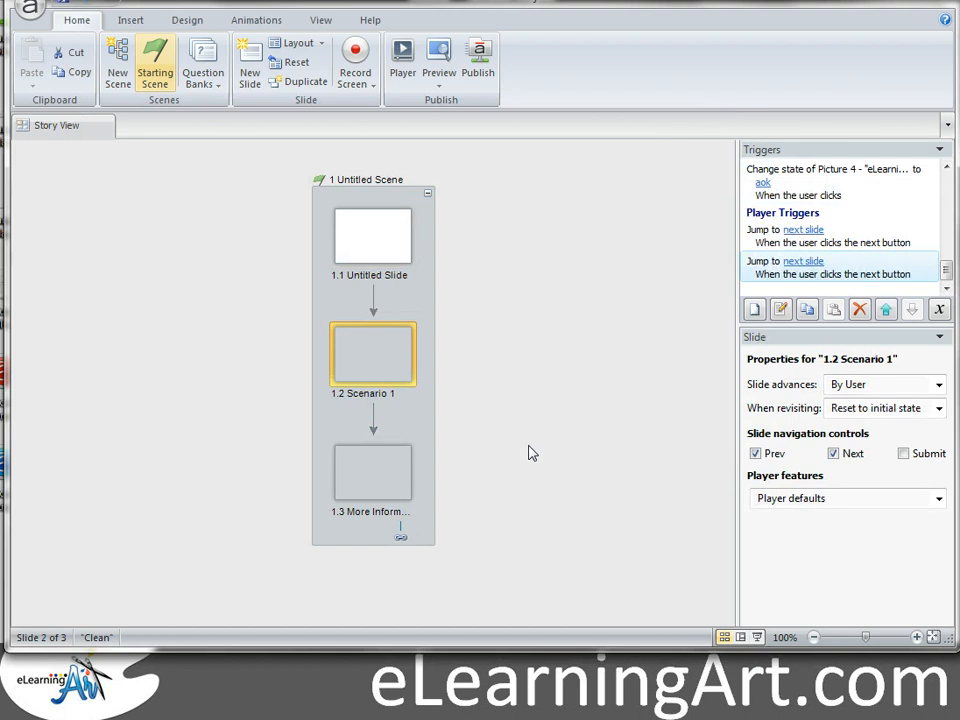
Step: Deselect the slides and check the Insert options before returning to Home
click(490, 209)
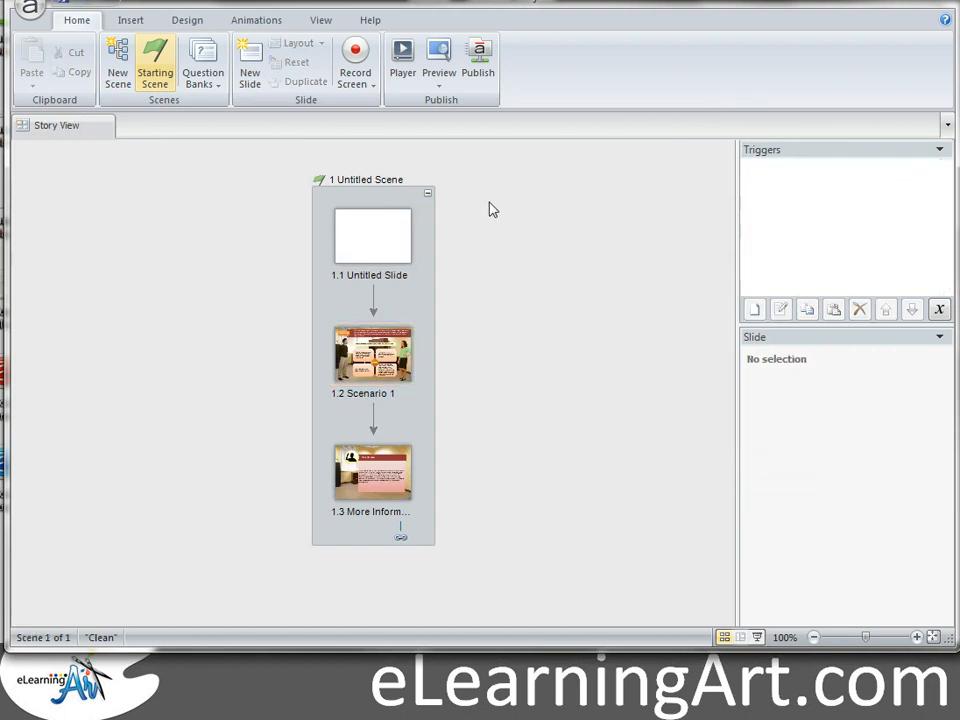
click(130, 20)
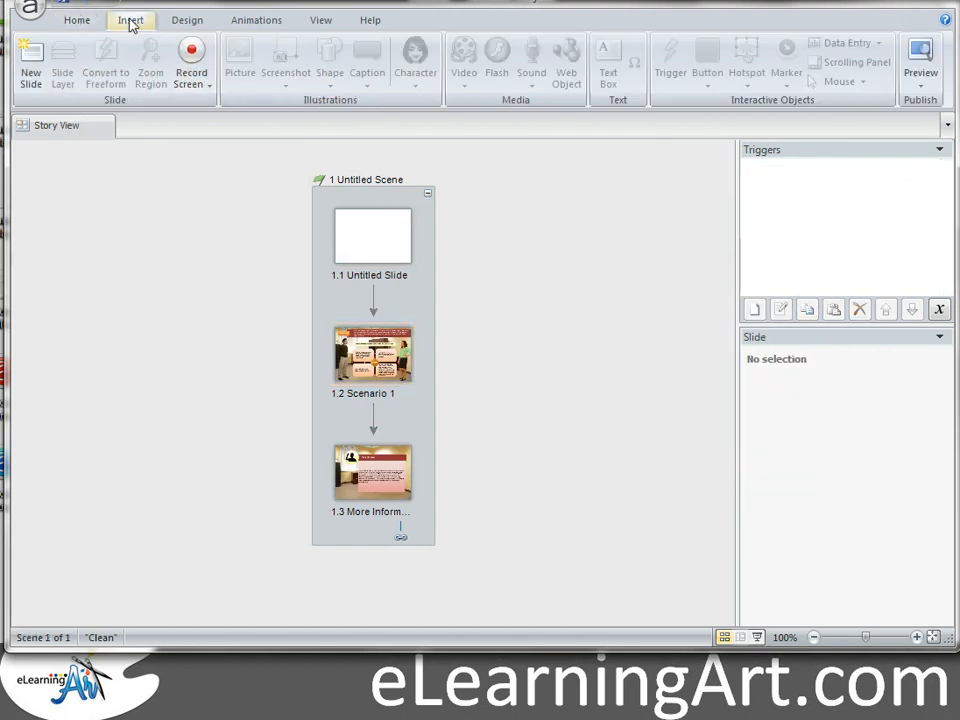
click(78, 21)
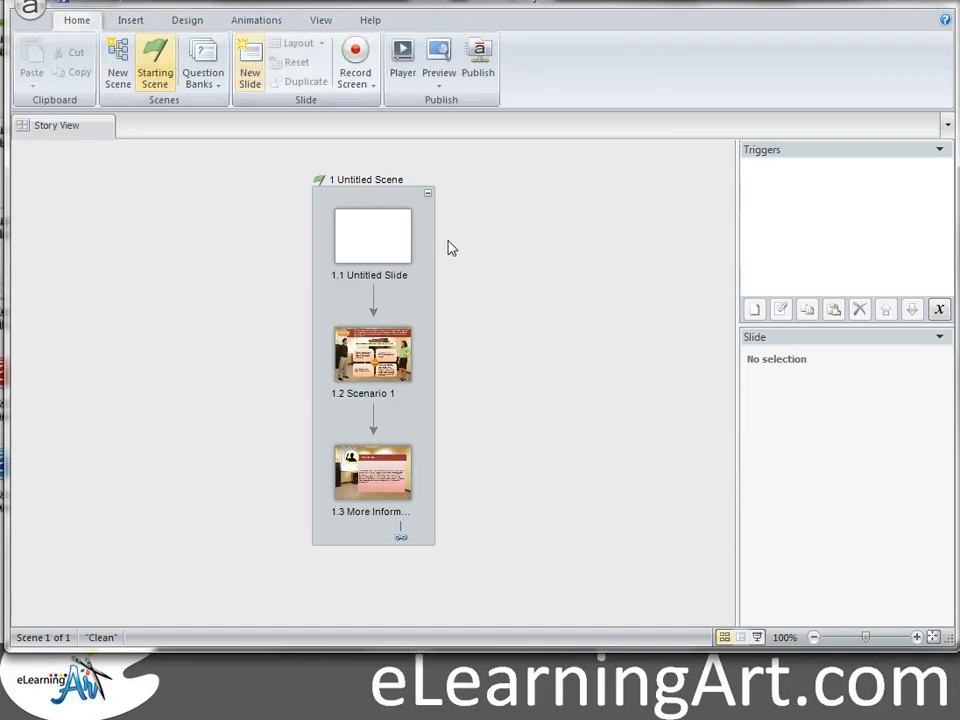
Step: Add a second scene and select its blank first slide
click(117, 62)
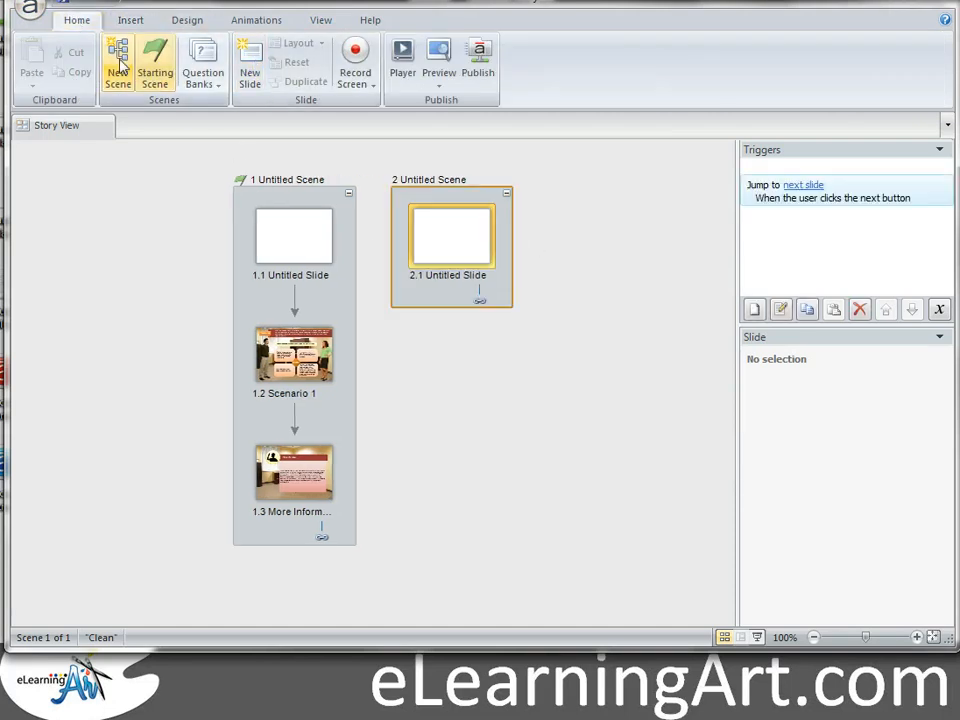
click(548, 310)
click(435, 246)
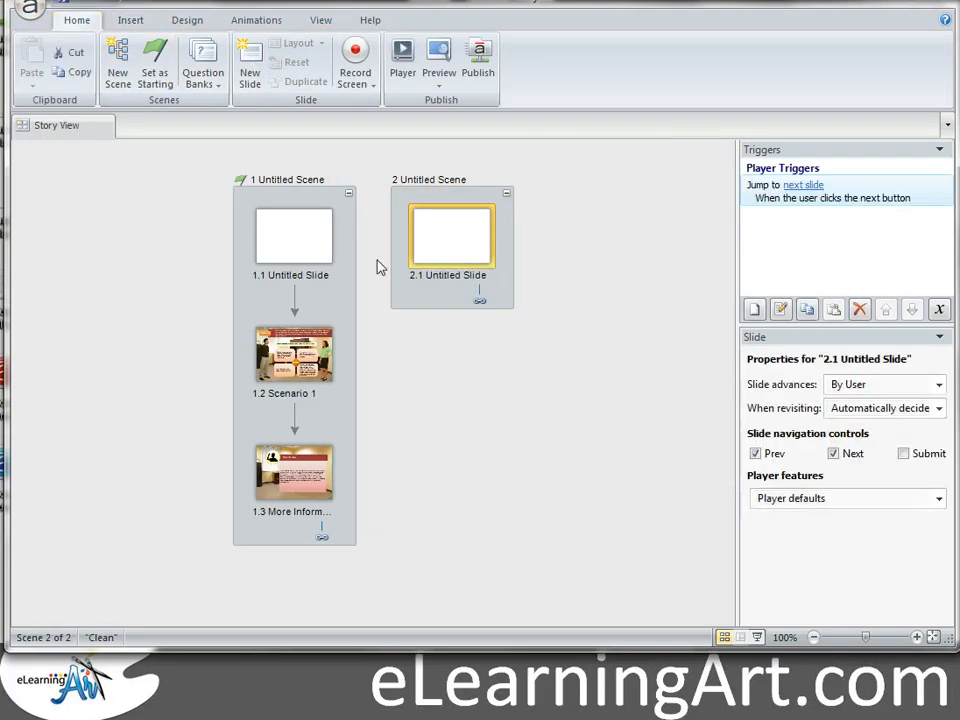
Step: Import the Ian and Lisa with 5 states slides from eLearningArt_Ian_Lisa_with_states, then add a third scene
click(249, 63)
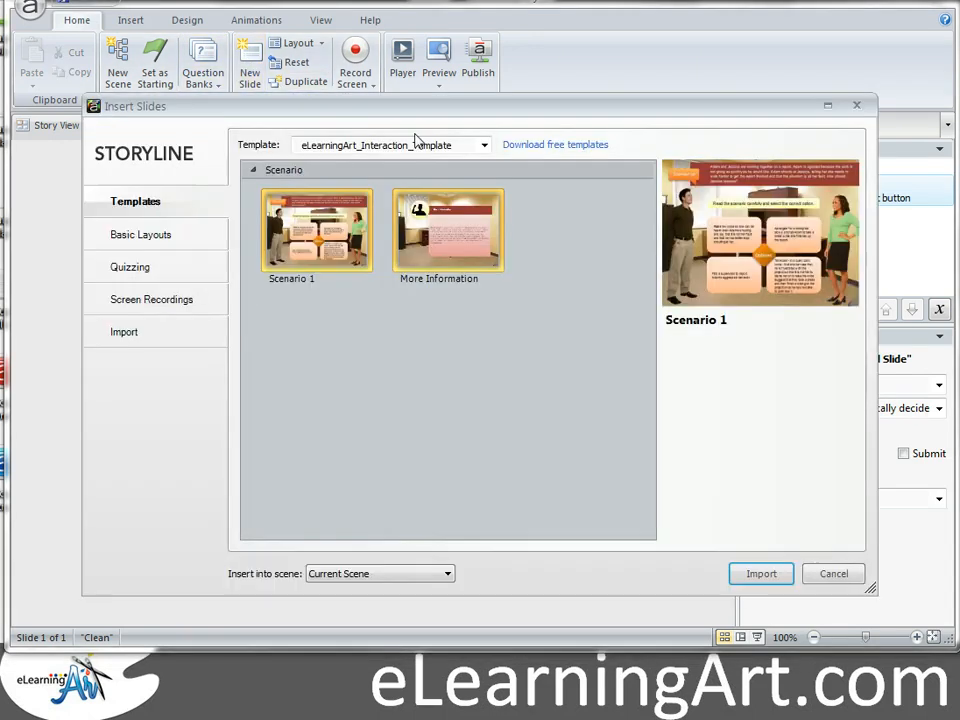
click(485, 146)
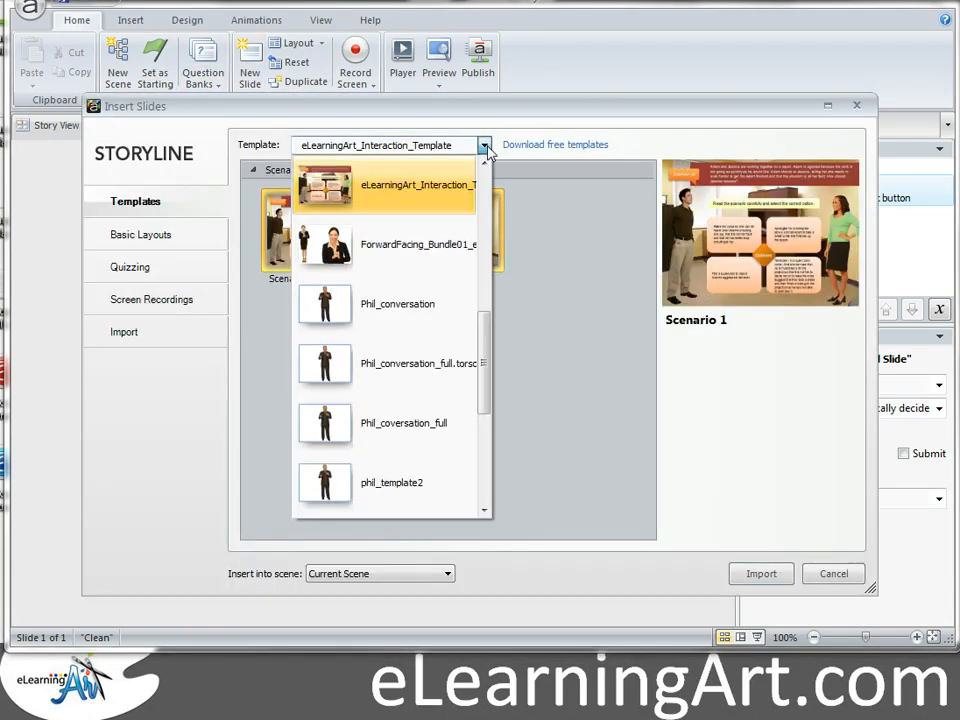
drag(489, 326, 484, 300)
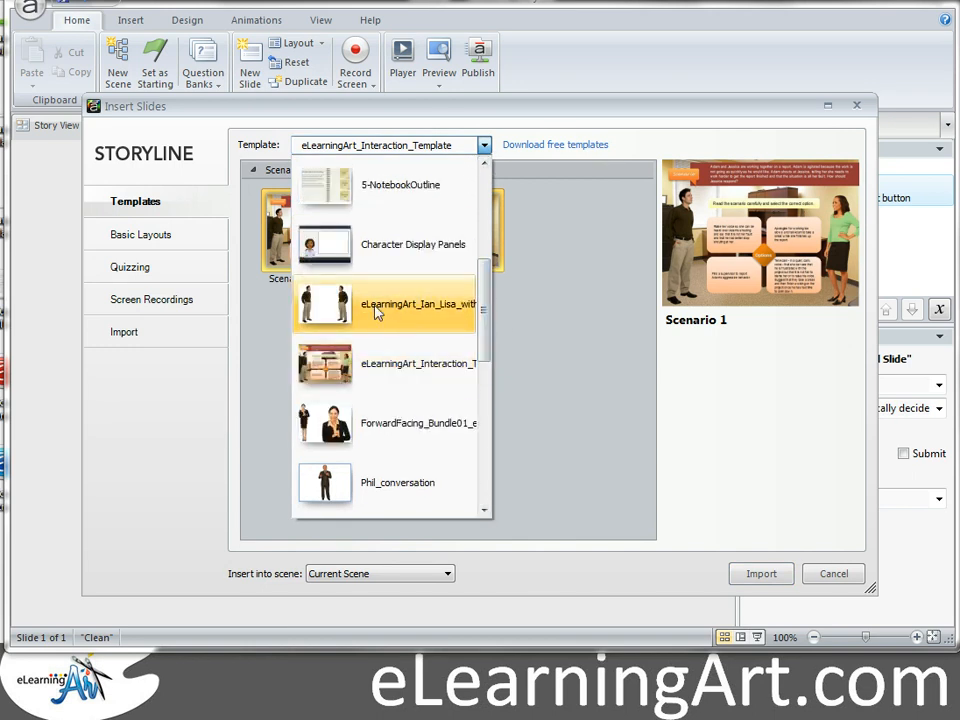
click(377, 313)
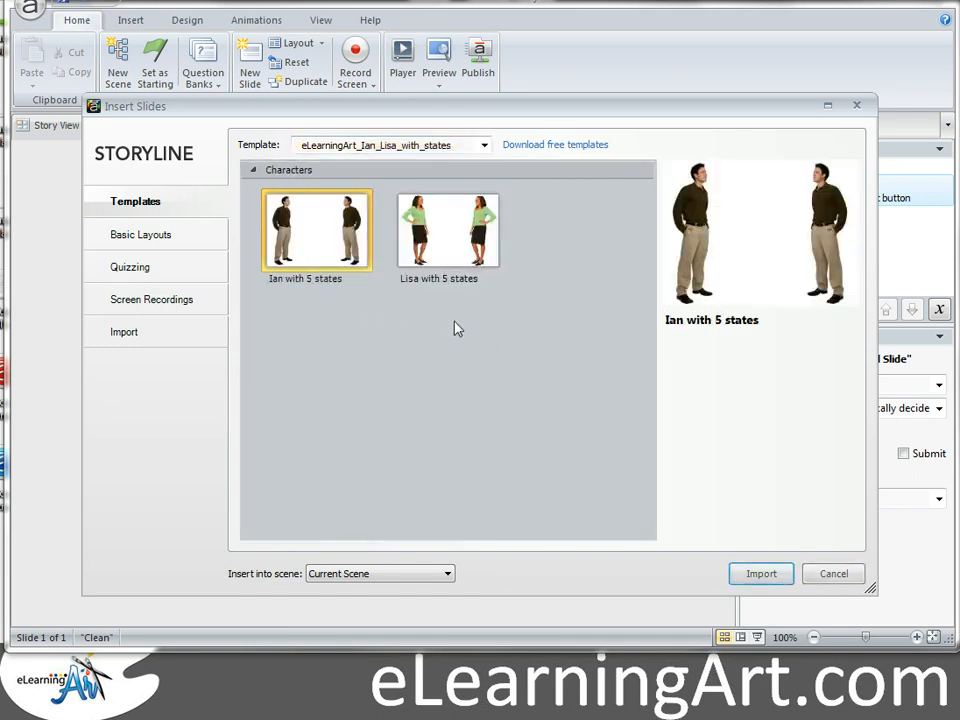
click(448, 230)
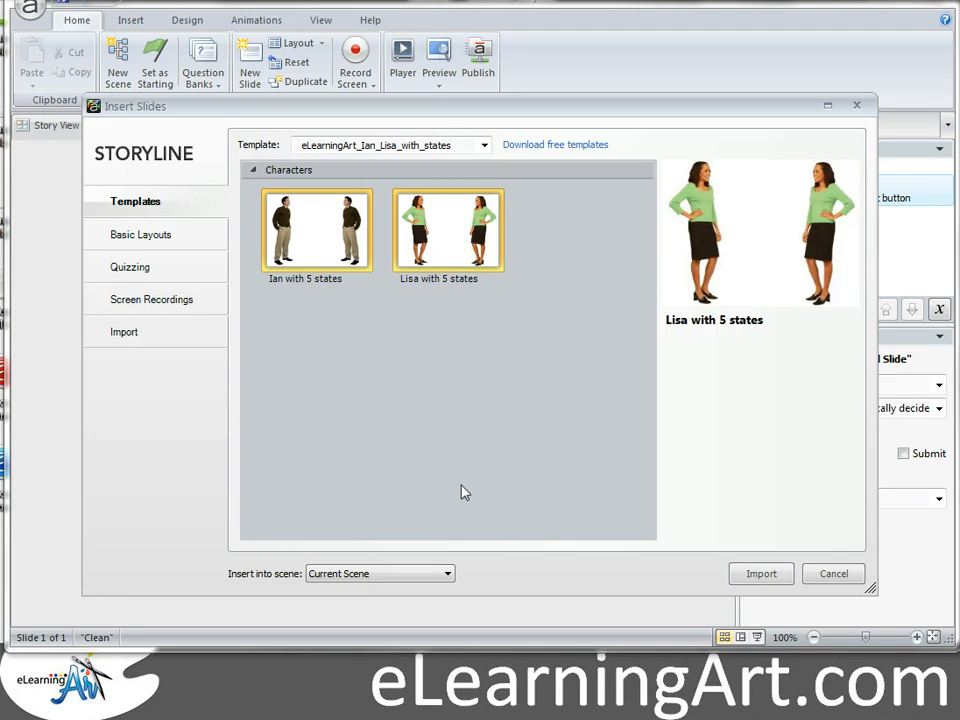
click(759, 575)
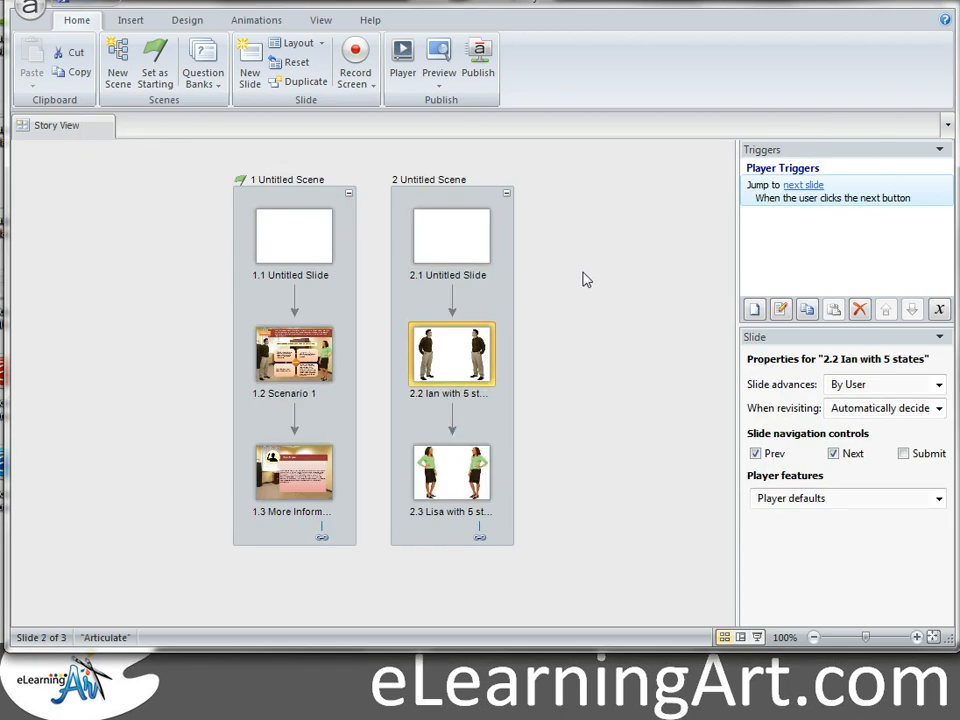
click(405, 341)
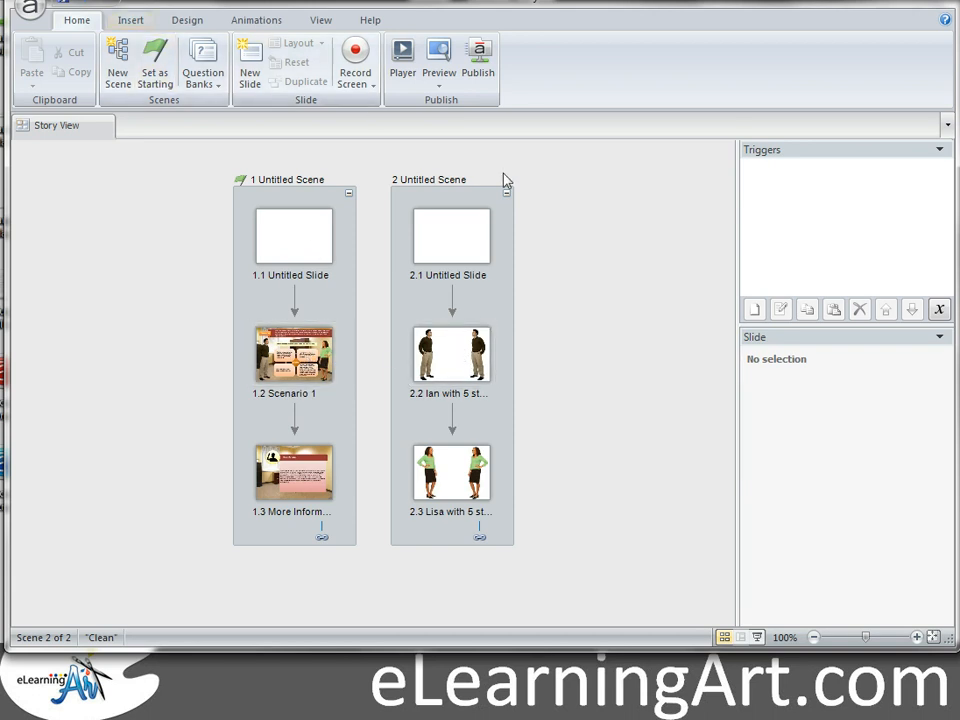
click(118, 70)
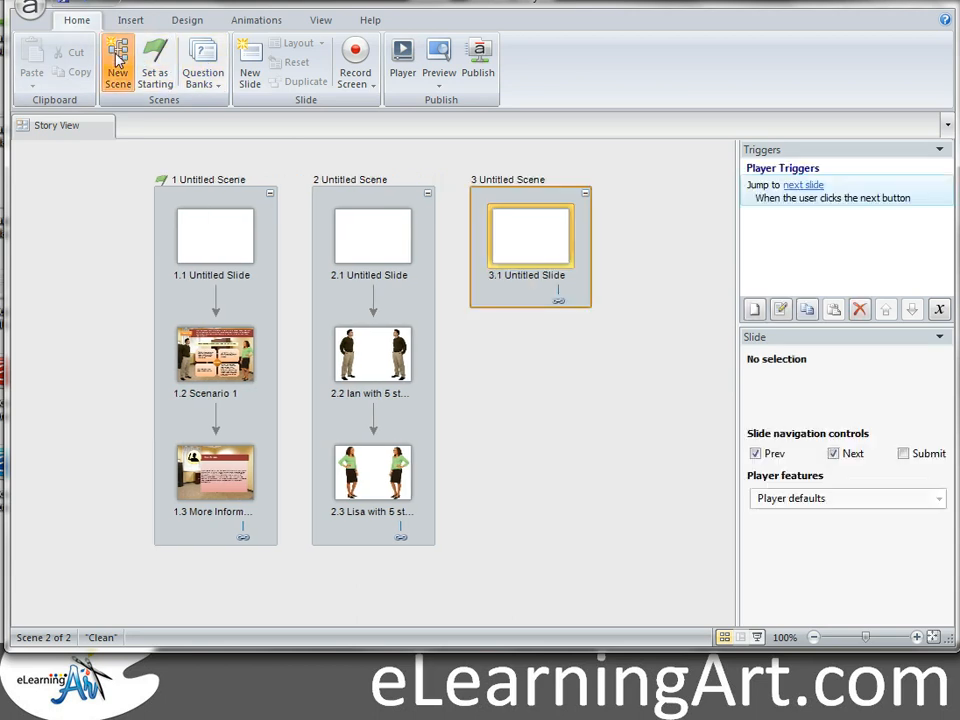
Step: Try inserting the forward-facing character template into scene 3 and dismiss its import error
click(553, 329)
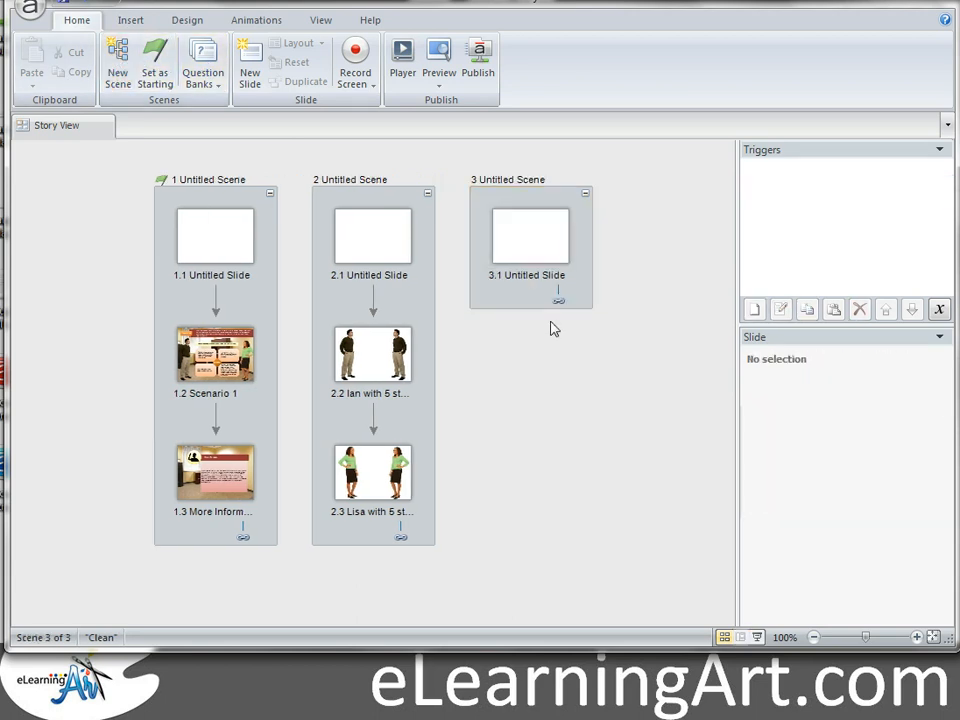
click(131, 21)
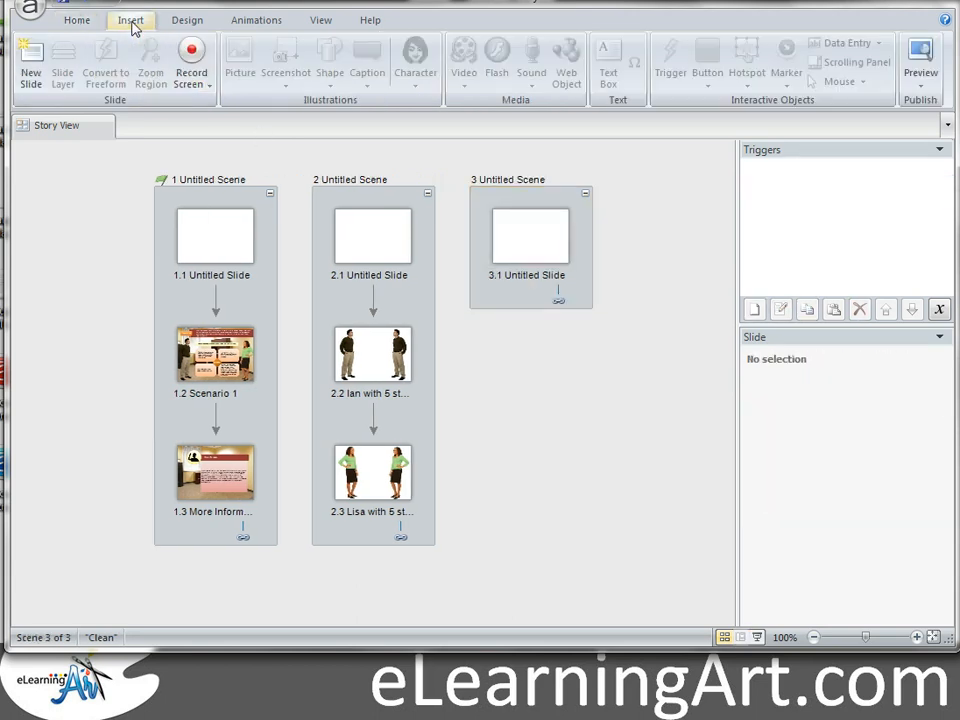
click(80, 22)
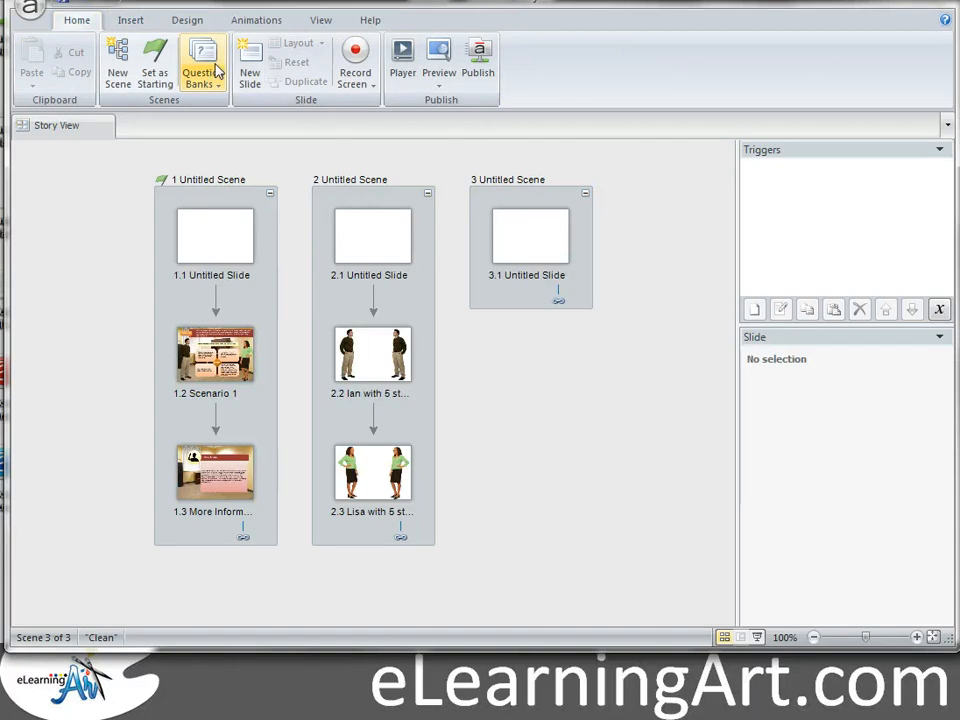
click(250, 60)
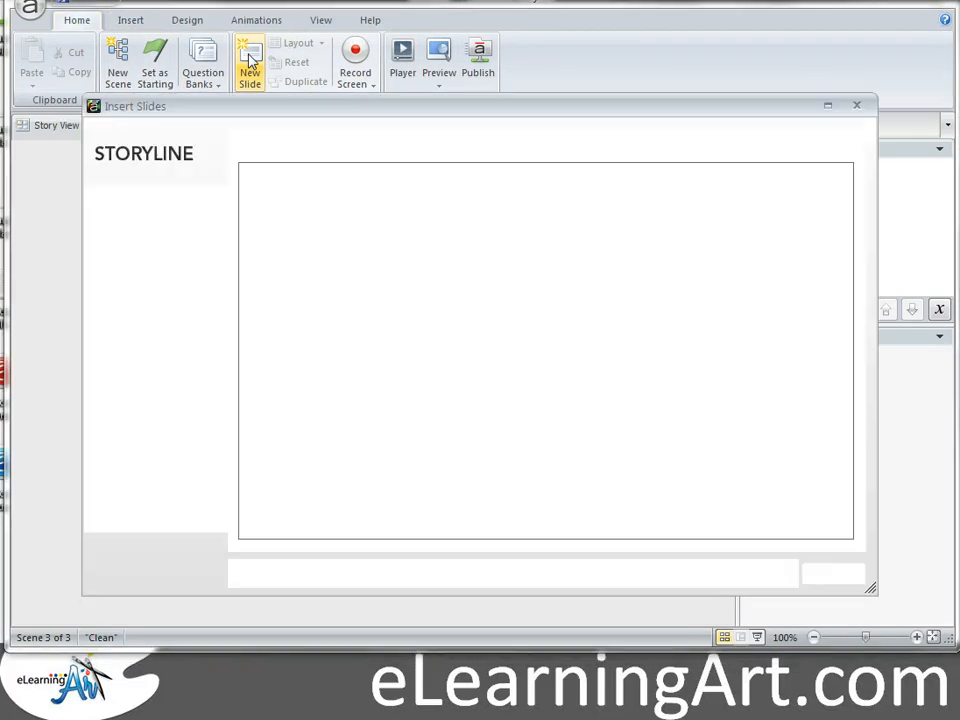
click(484, 146)
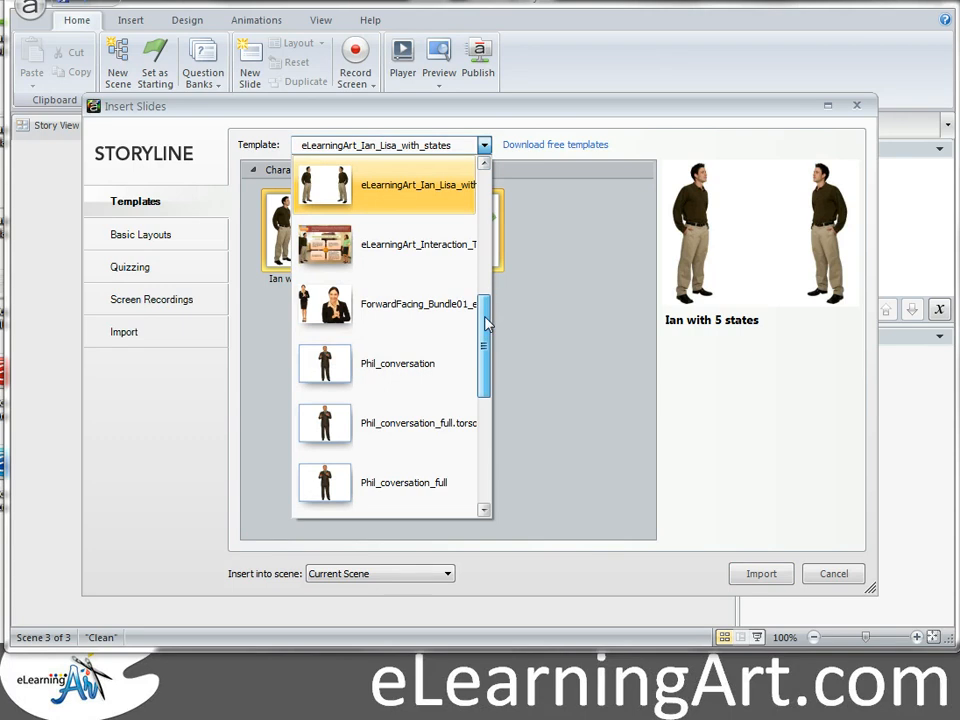
click(403, 306)
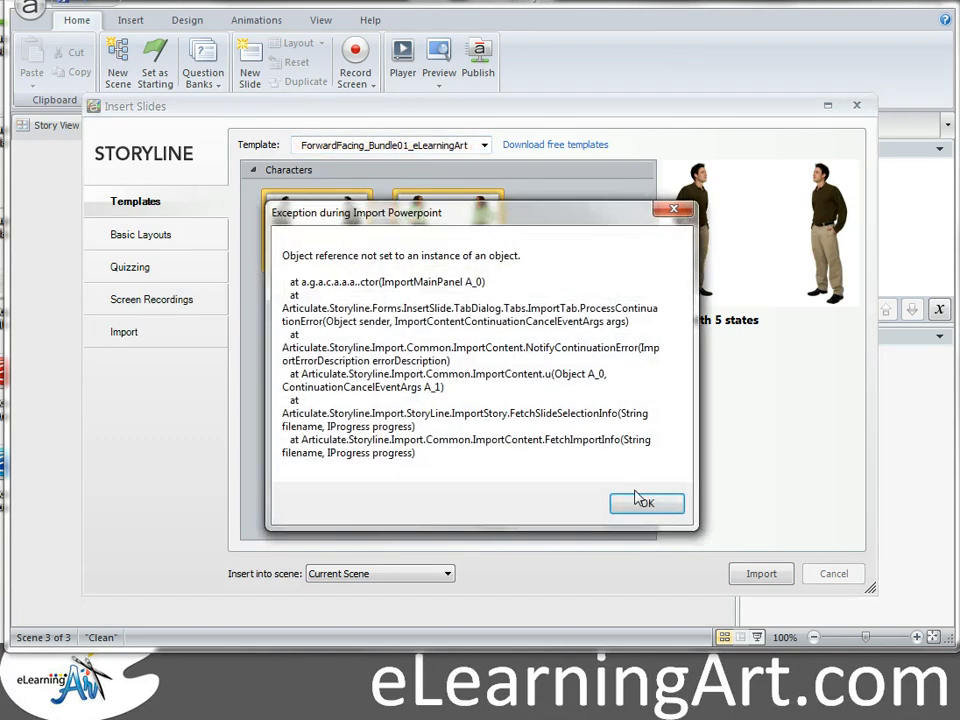
click(645, 504)
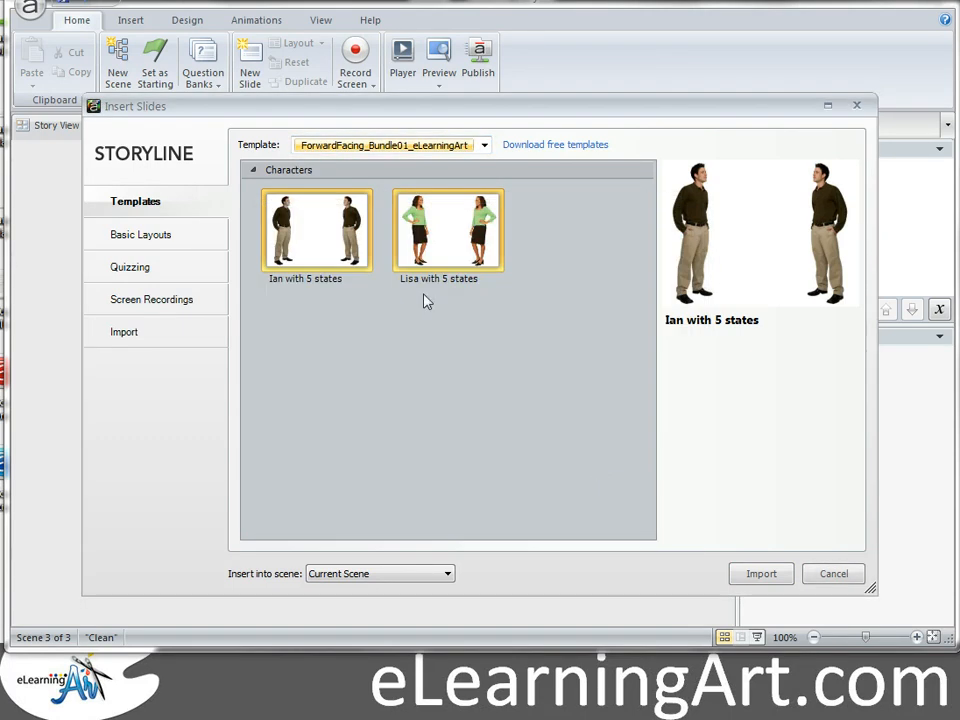
Step: Import Kevin, Lily, Maria and Janet from the QuizFeedback_Bundle01_eLearningArt template
click(484, 145)
drag(486, 204, 488, 417)
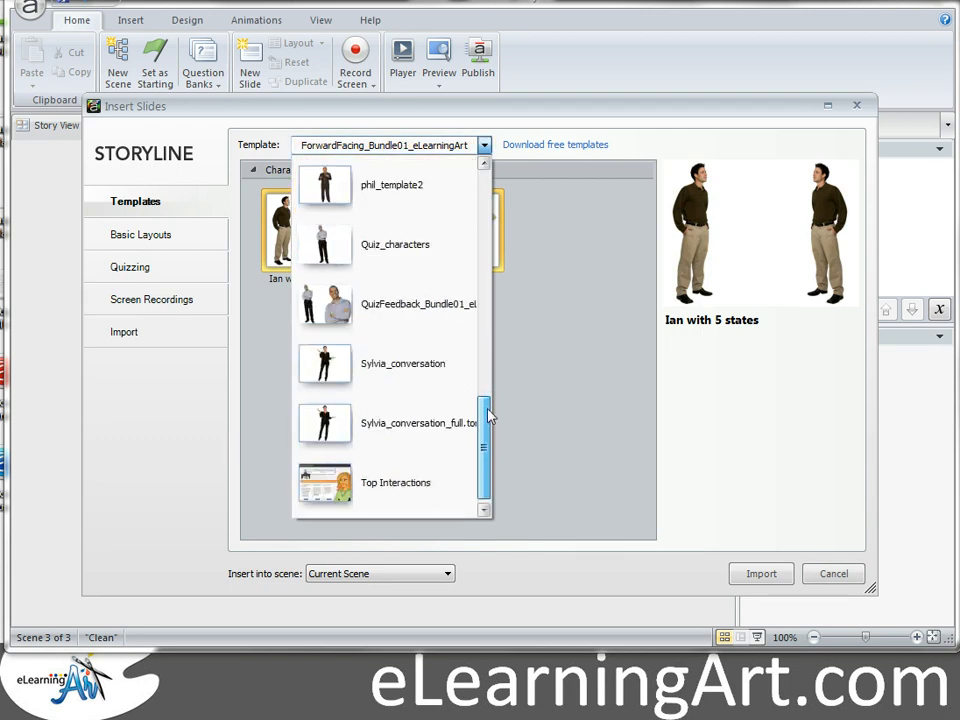
click(411, 312)
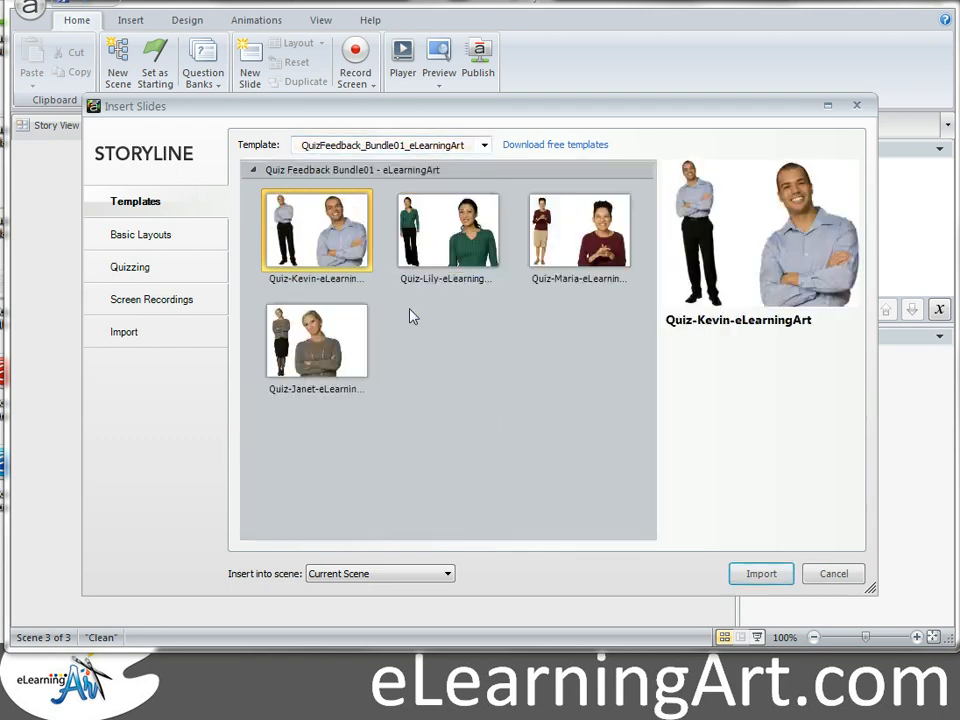
shift+click(330, 357)
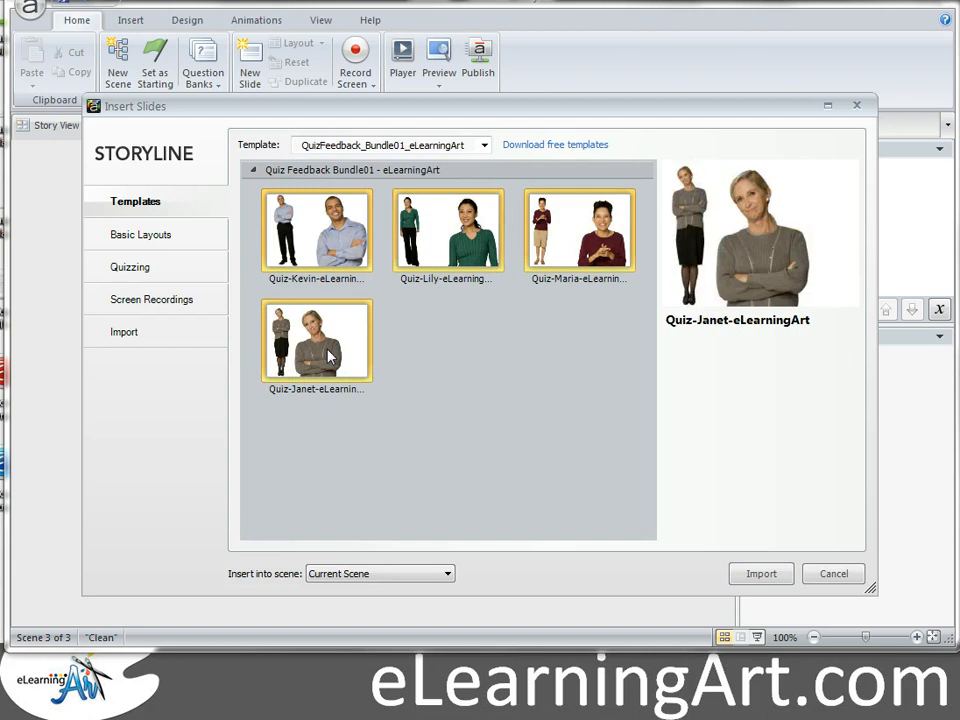
click(748, 576)
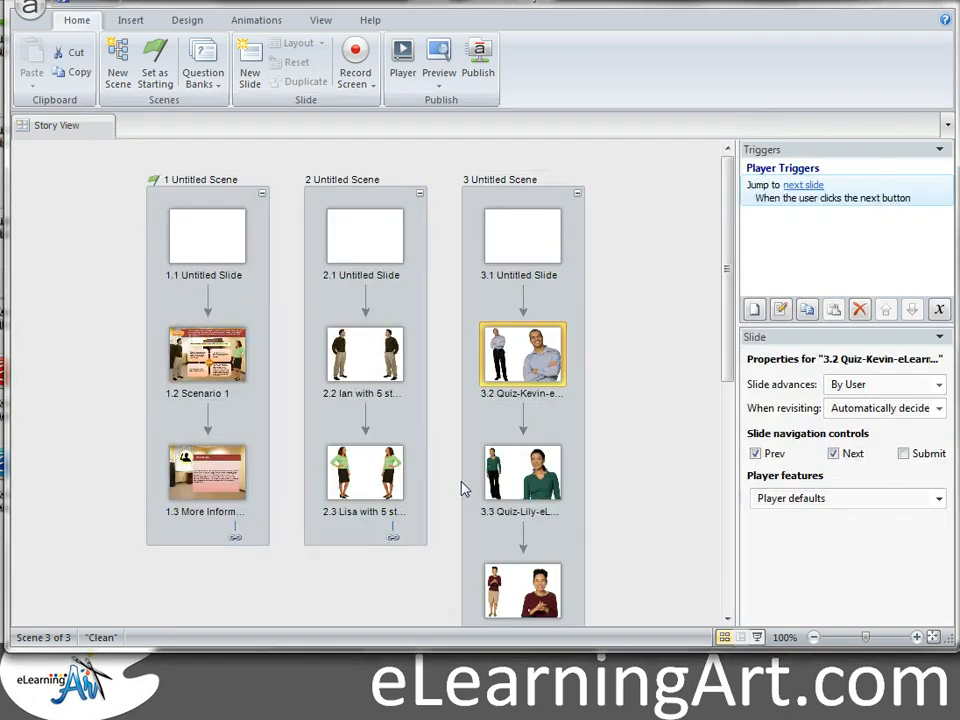
Step: Open slide 1.2 Scenario 1 in the slide editor
click(643, 311)
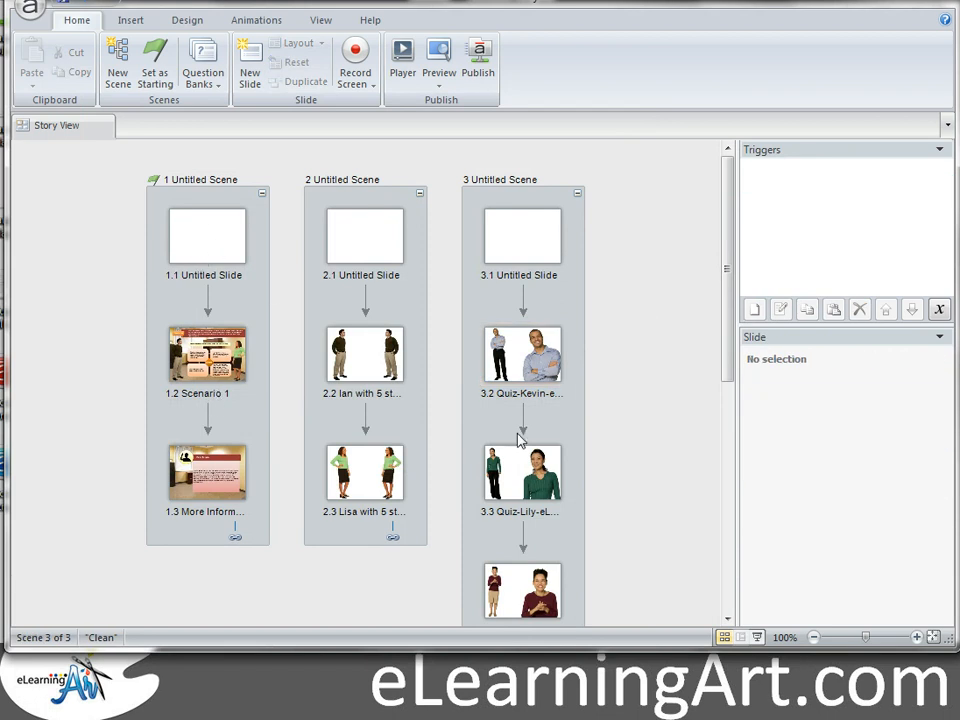
click(196, 343)
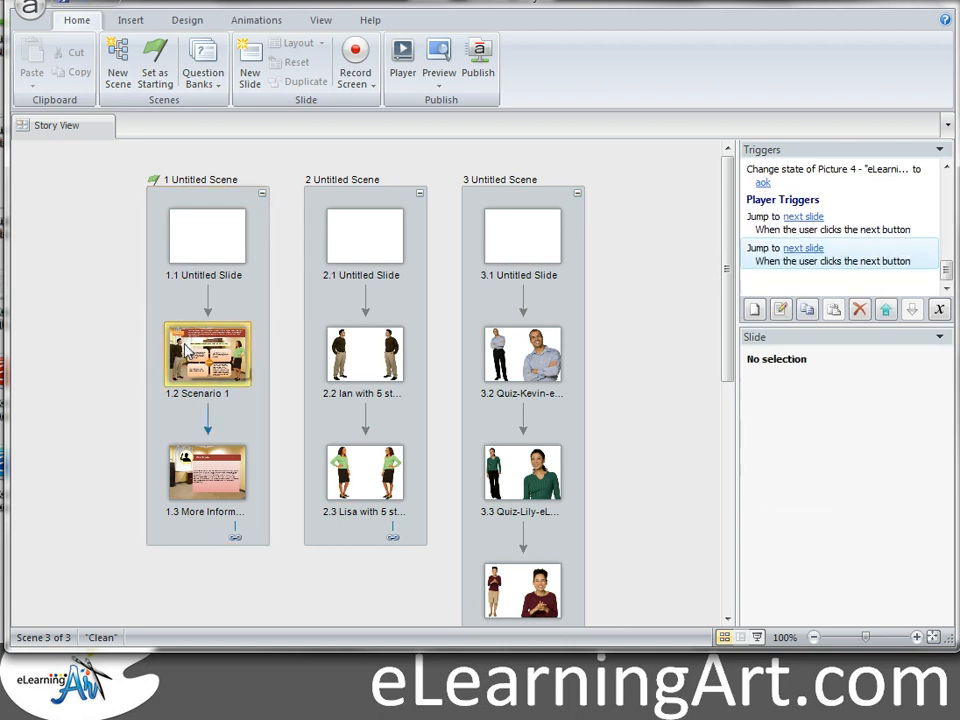
double_click(184, 350)
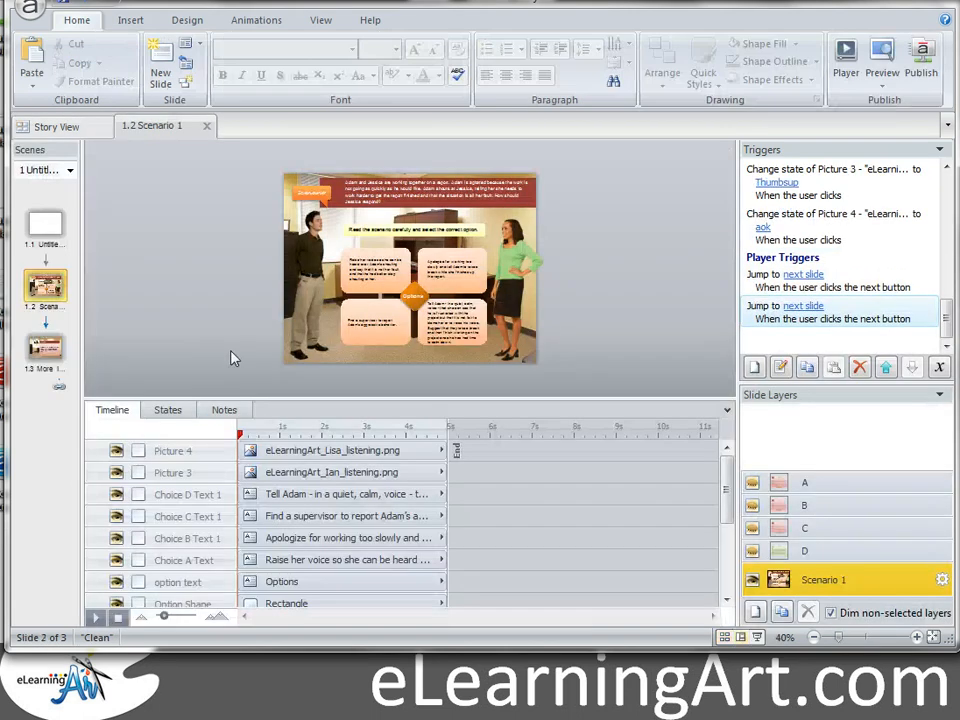
Step: Review Ian's states on Scenario 1 at 50% zoom, then go back to Story View
click(315, 260)
click(167, 412)
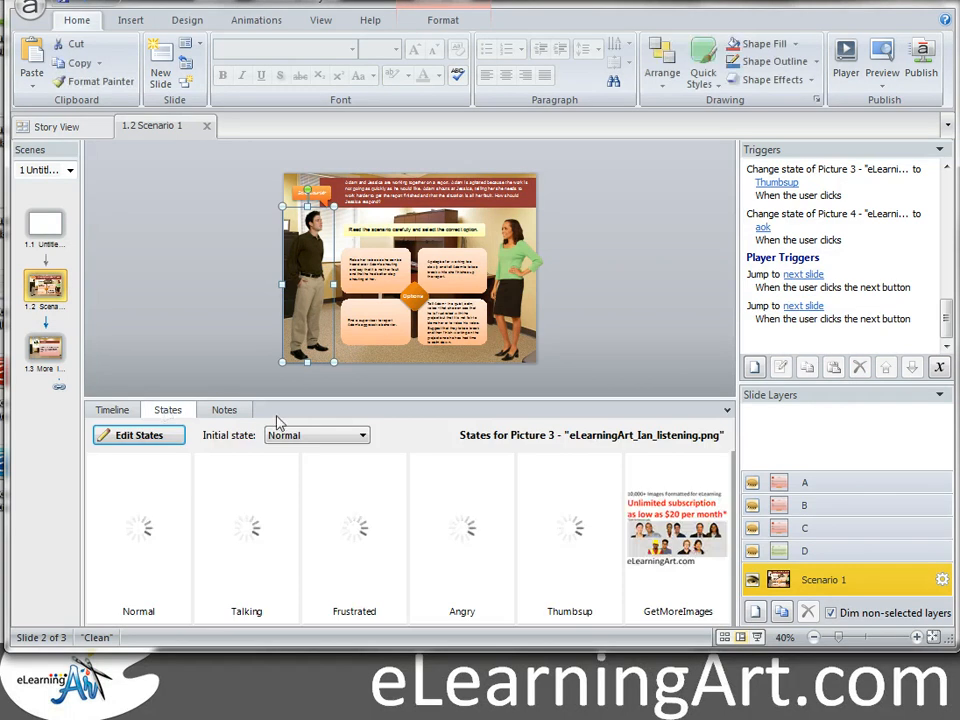
drag(285, 398, 282, 428)
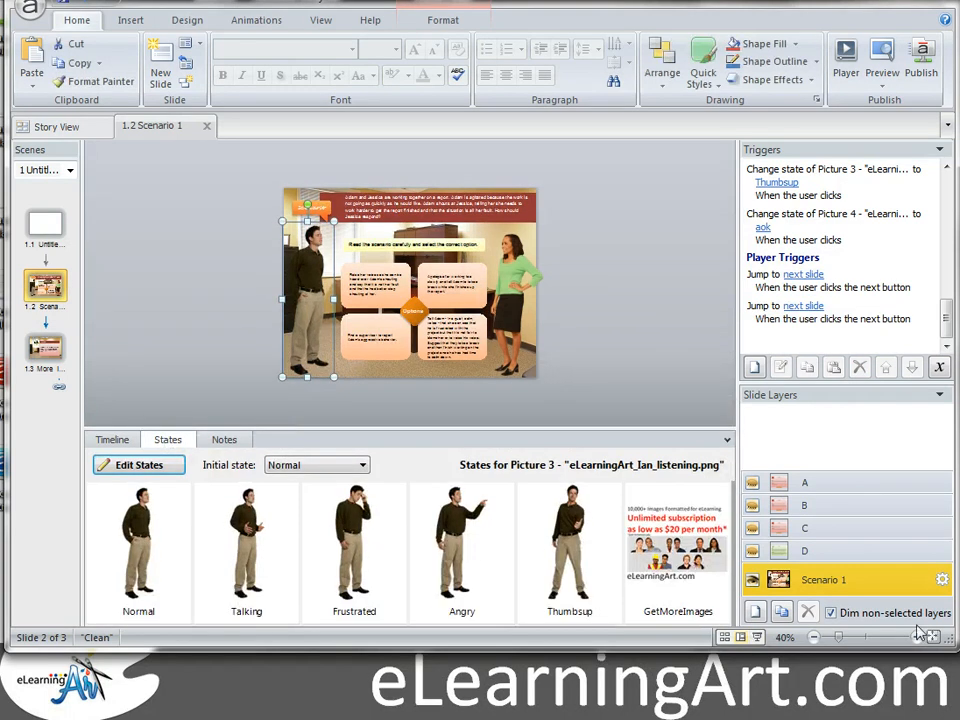
click(917, 637)
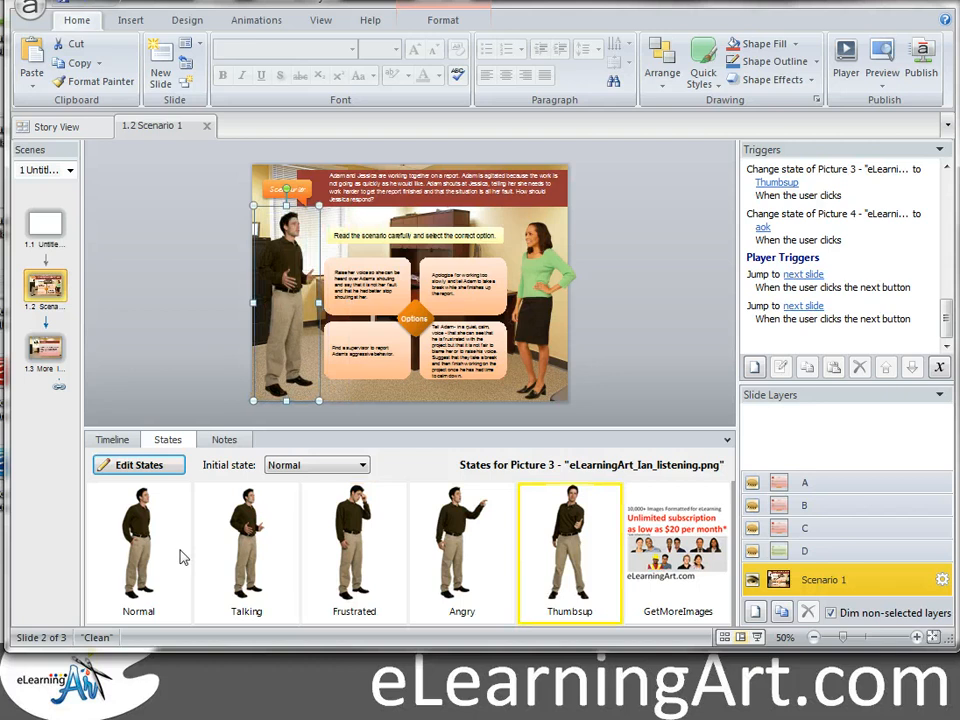
click(635, 303)
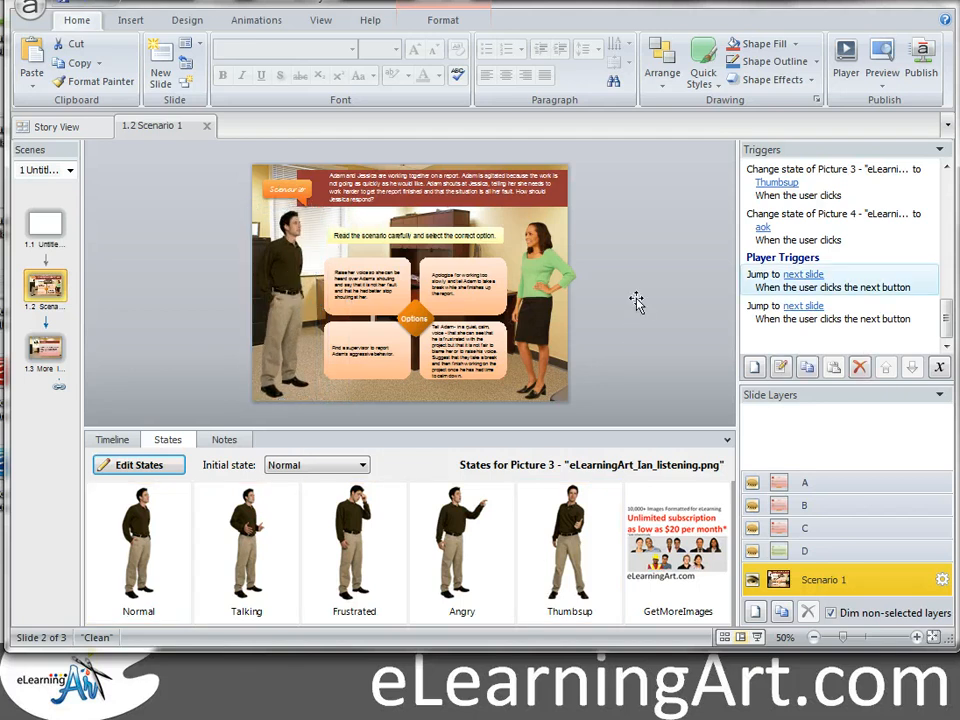
click(50, 128)
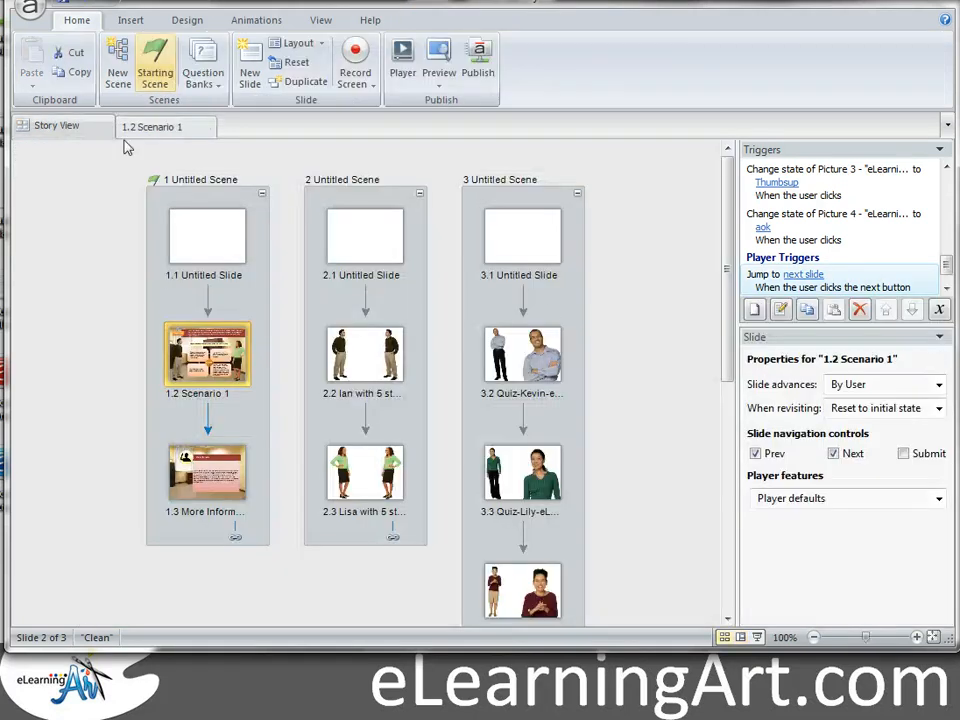
Step: Open slide 3.2 Quiz-Kevin, select the full-length Kevin picture and preview his poses
click(512, 360)
double_click(512, 360)
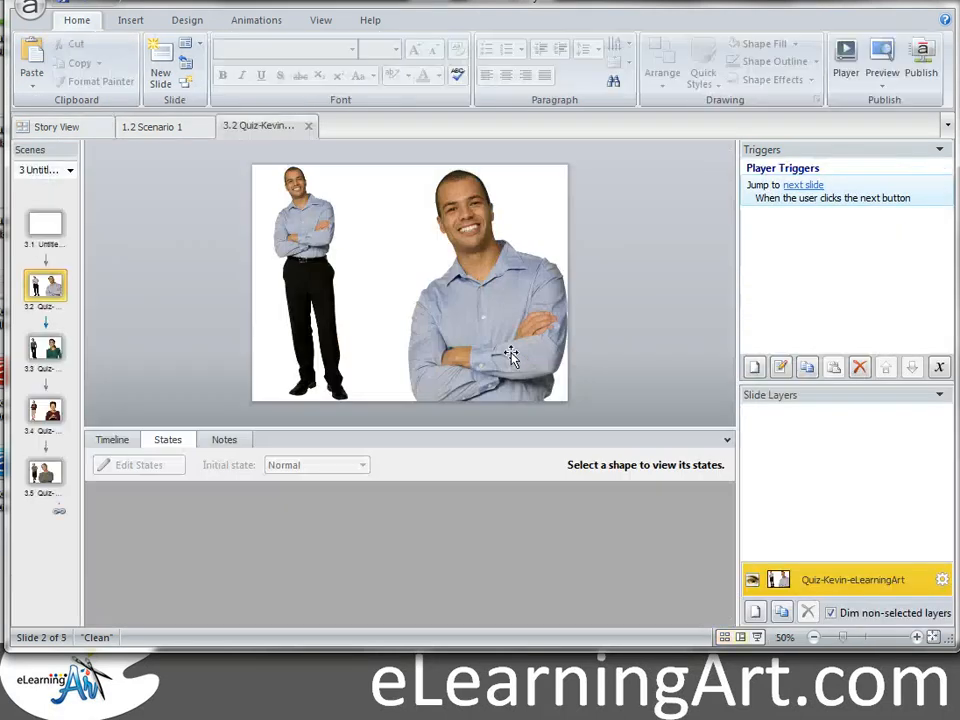
click(310, 243)
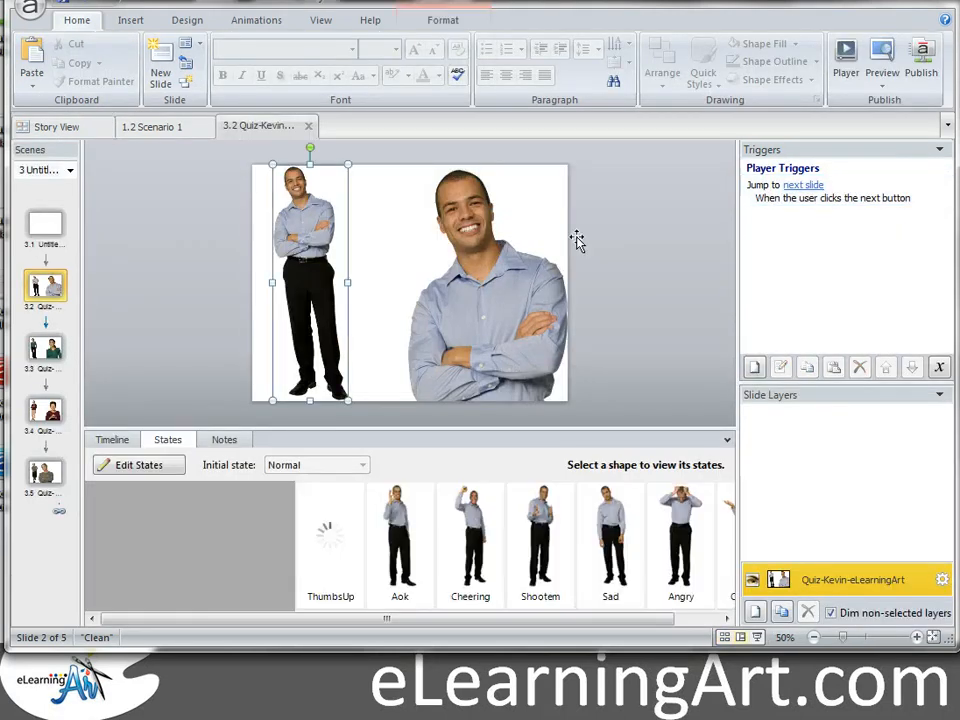
click(222, 546)
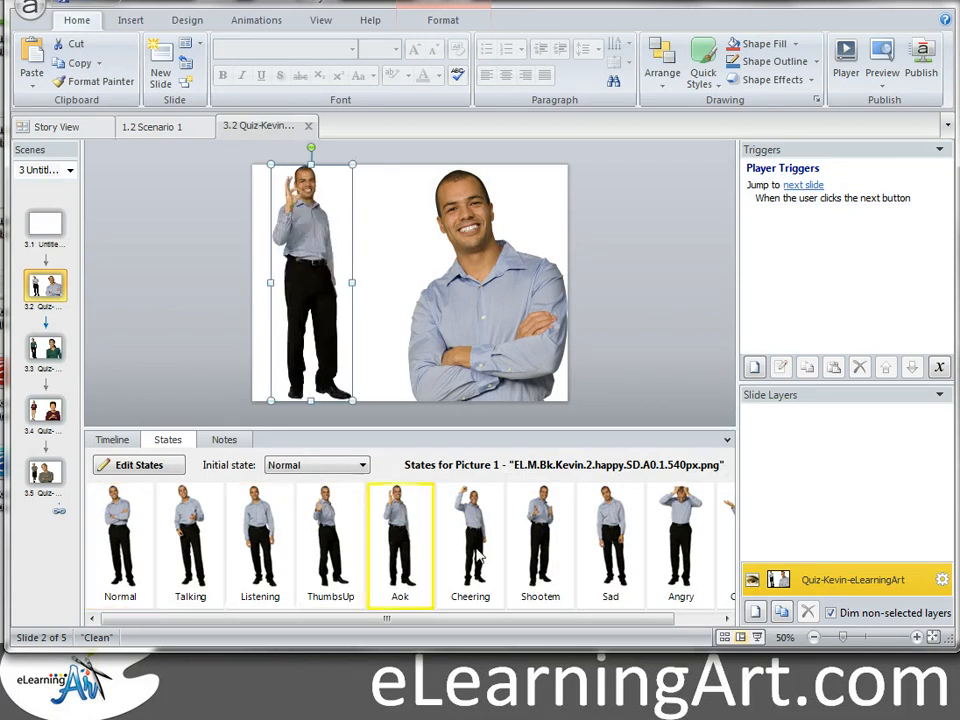
drag(611, 618, 654, 317)
click(657, 324)
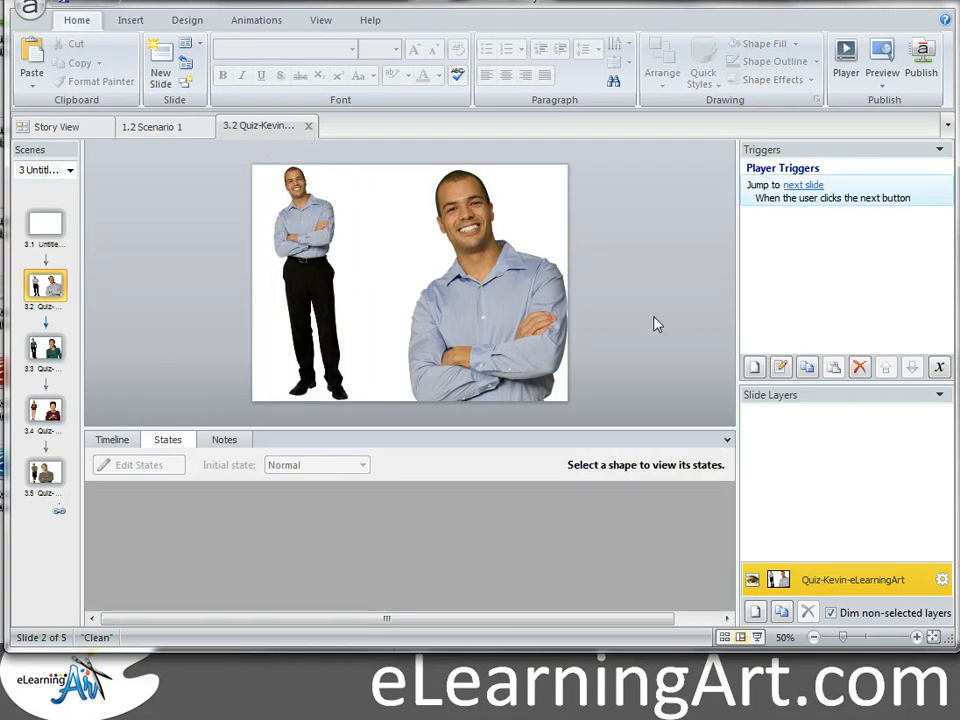
click(312, 222)
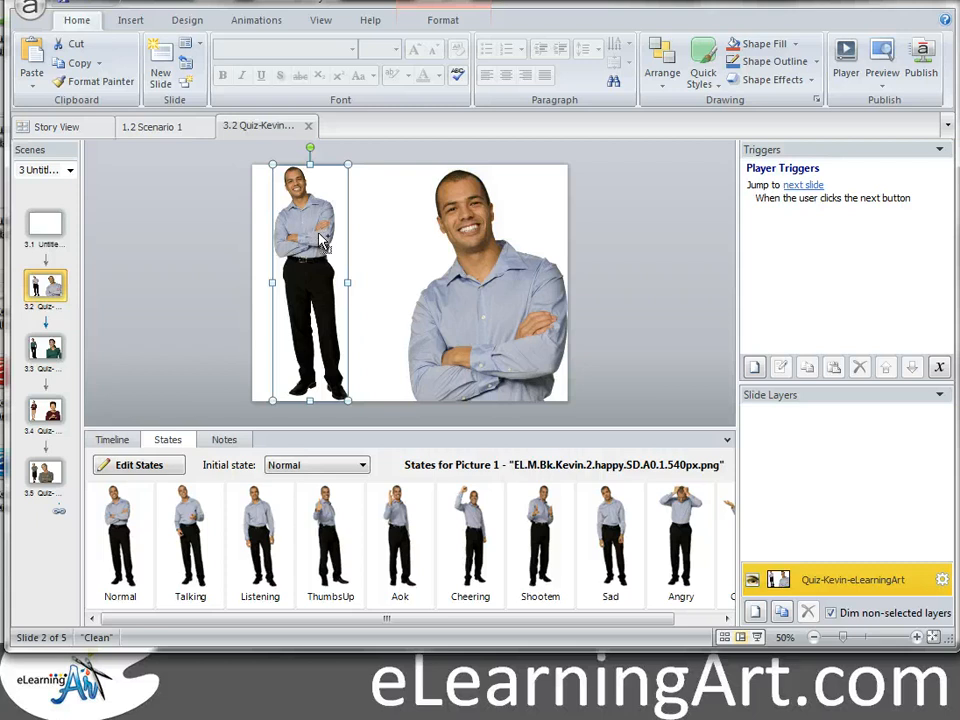
click(162, 129)
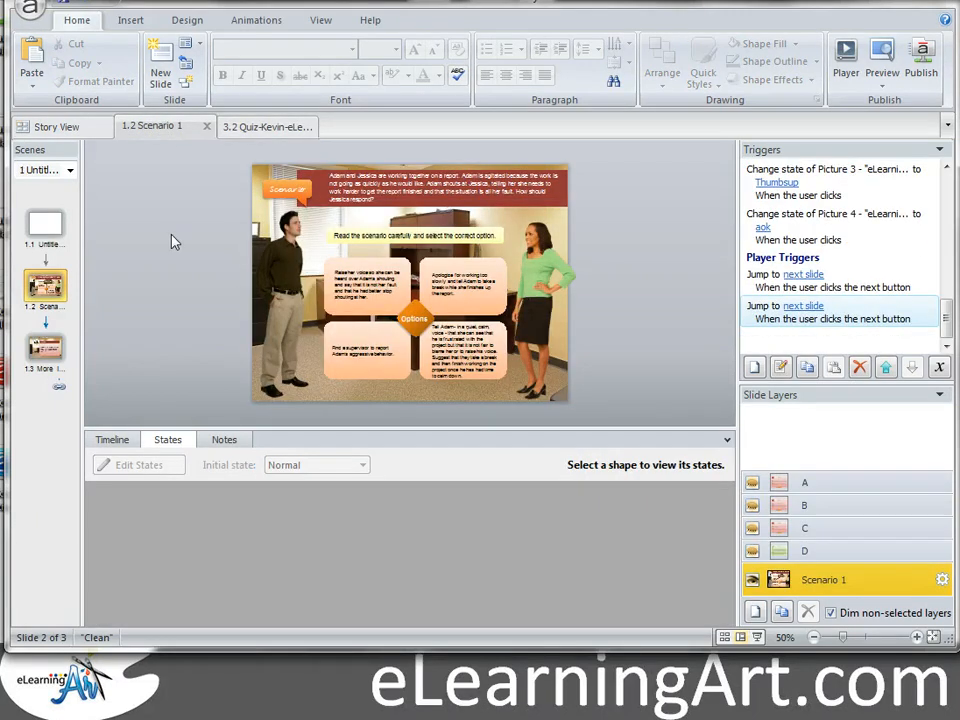
Step: Paste Kevin onto Scenario 1, shrink him and place him just left of the slide
key(ctrl+v)
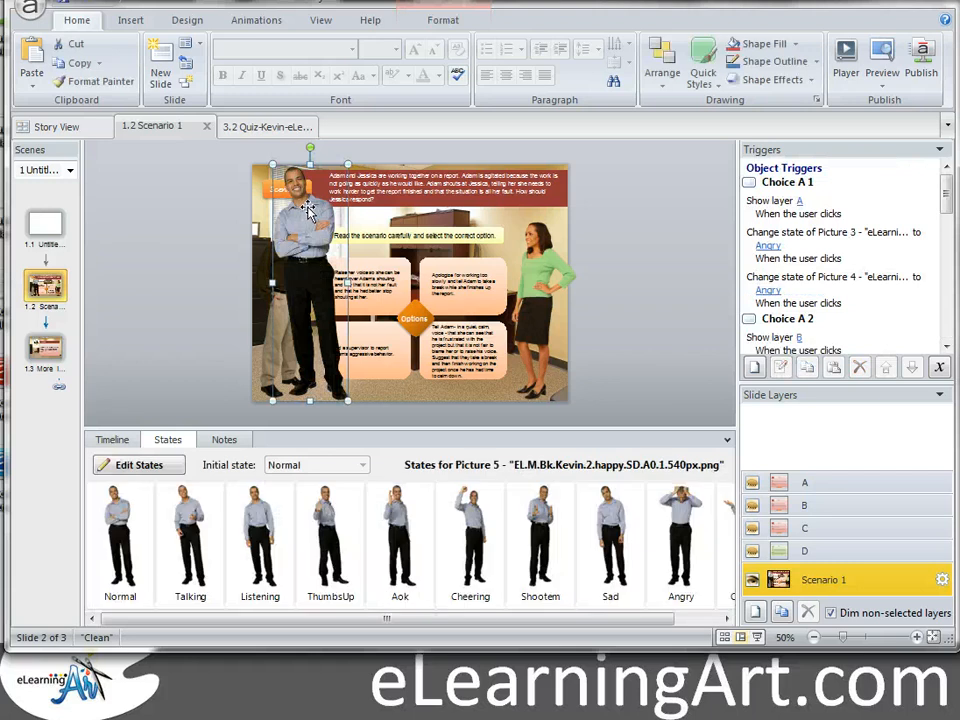
drag(348, 164, 332, 212)
drag(296, 280, 213, 276)
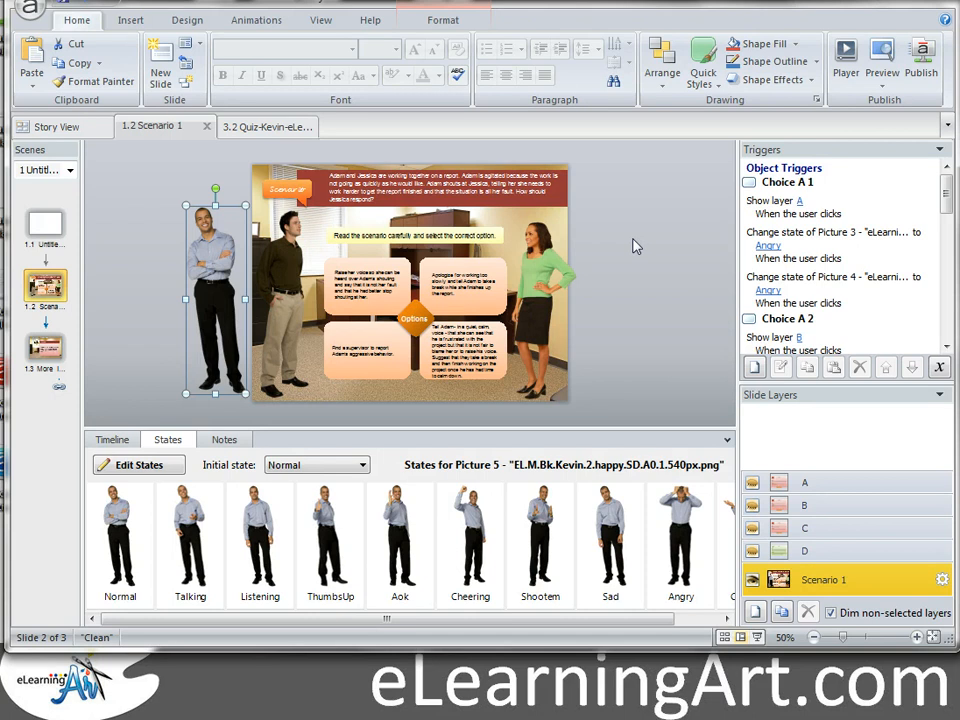
click(632, 243)
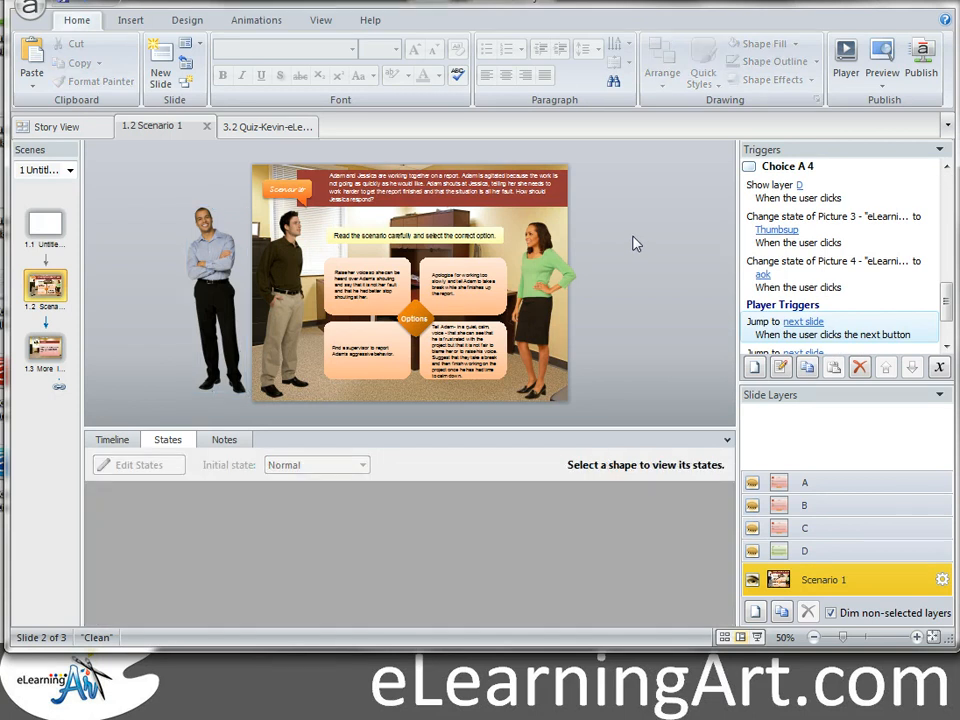
click(272, 128)
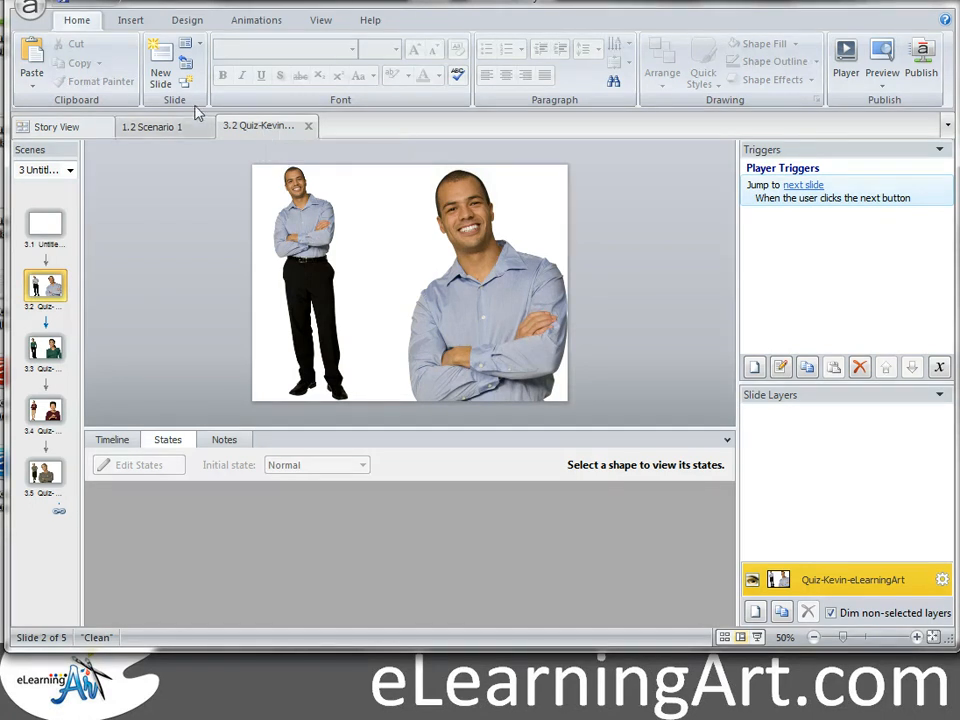
click(28, 12)
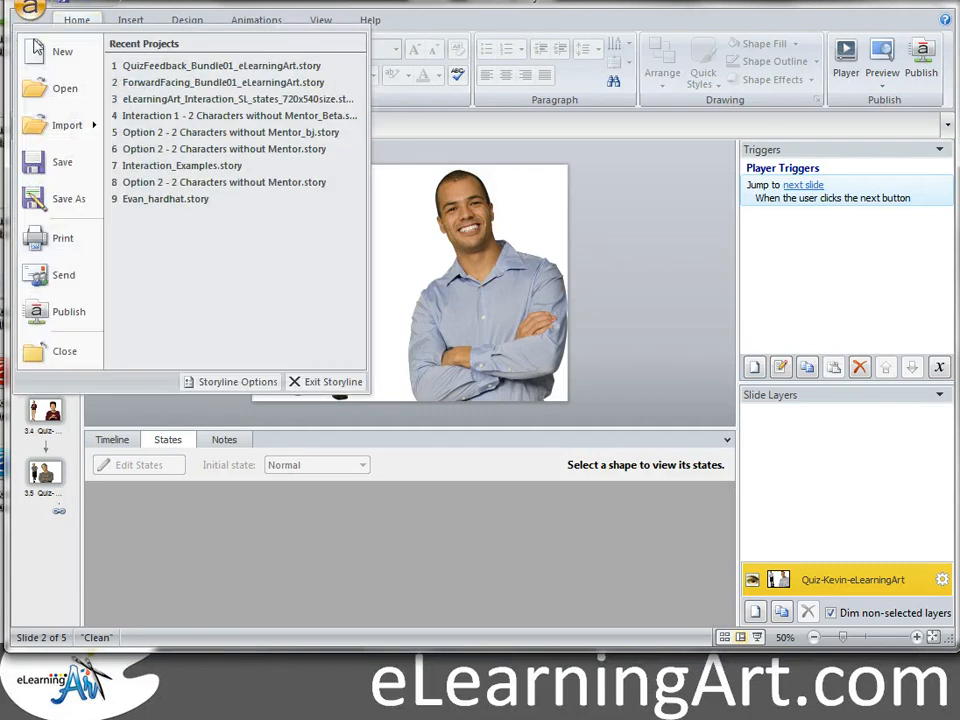
click(55, 196)
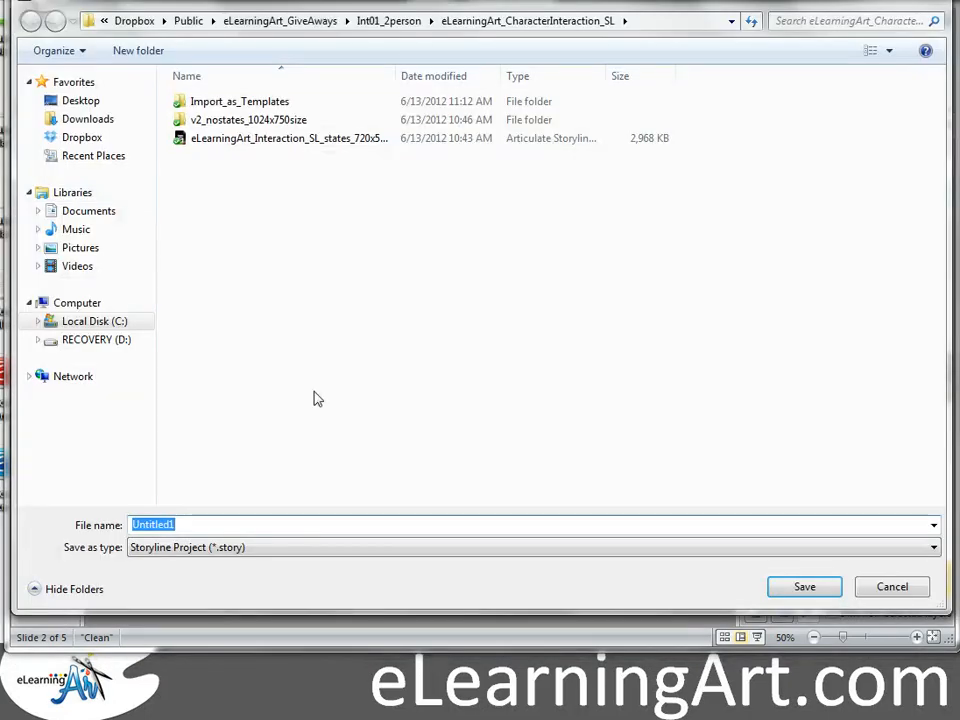
click(298, 550)
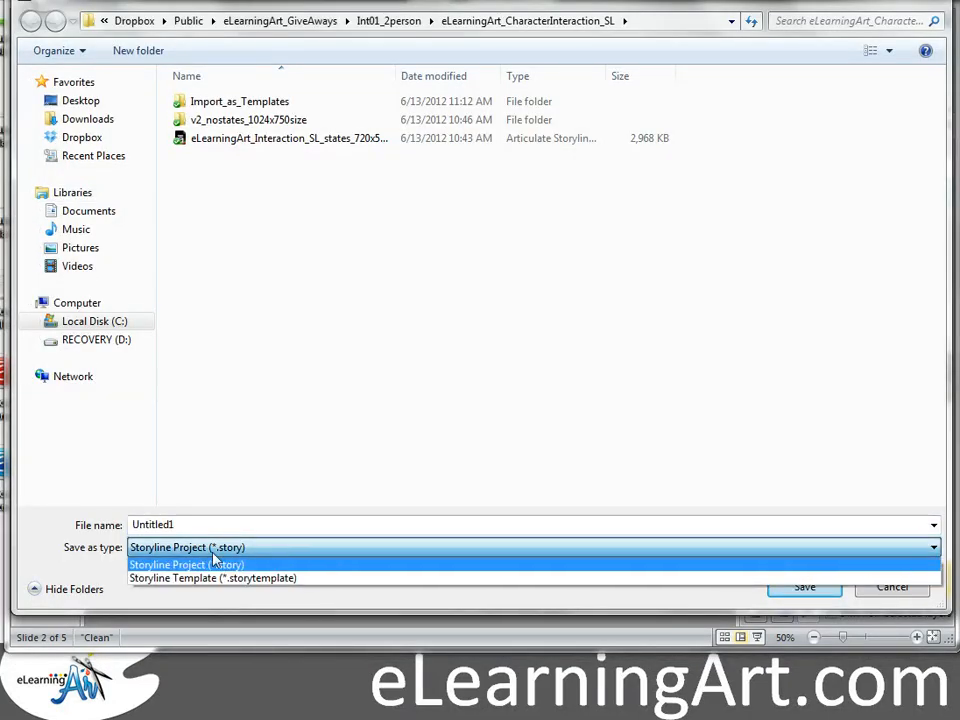
click(47, 536)
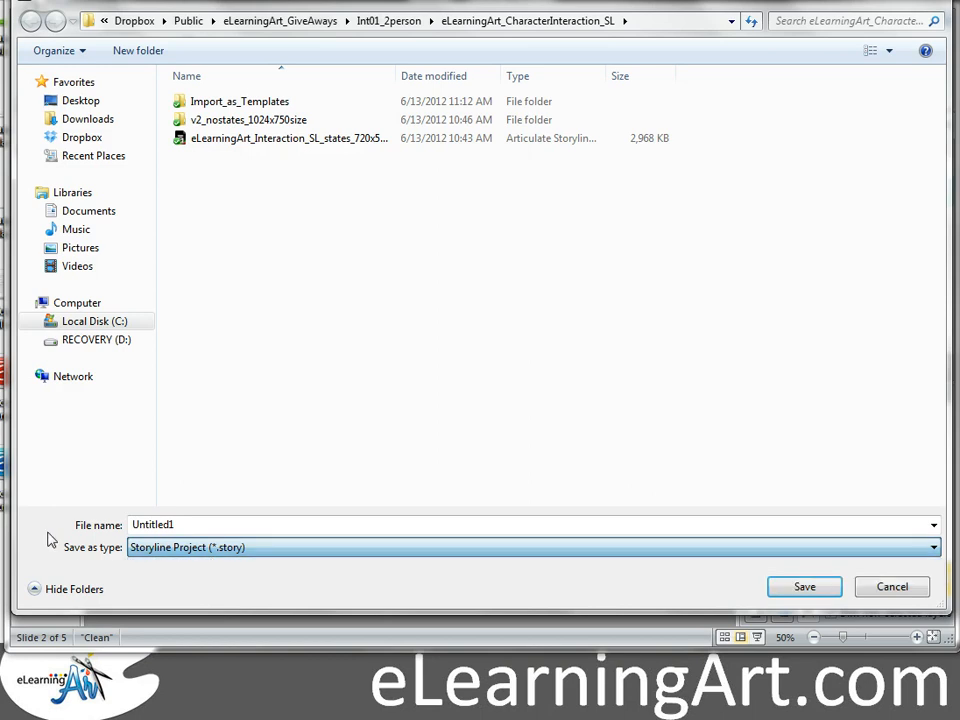
click(877, 590)
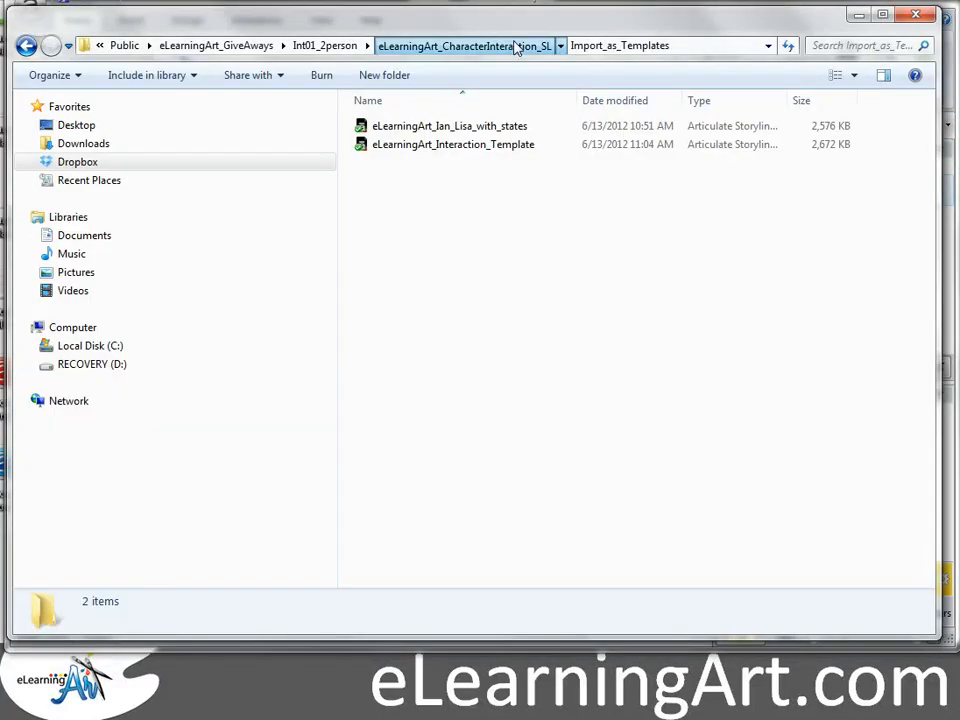
Step: Go up to eLearningArt_CharacterInteraction_SL and show its full path in the address bar
click(516, 47)
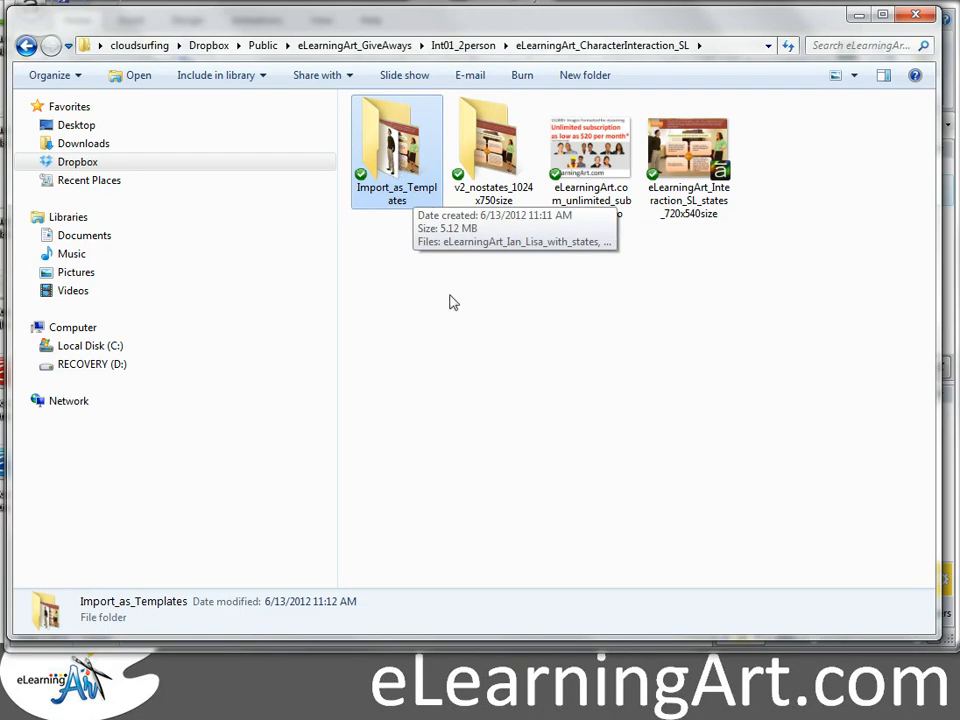
key(alt+d)
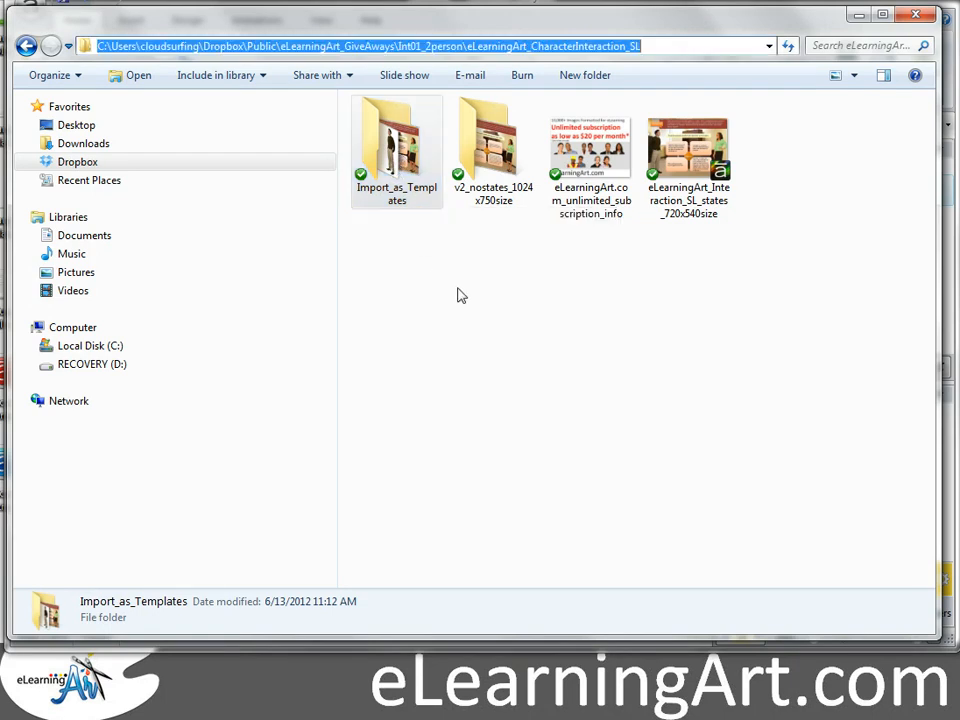